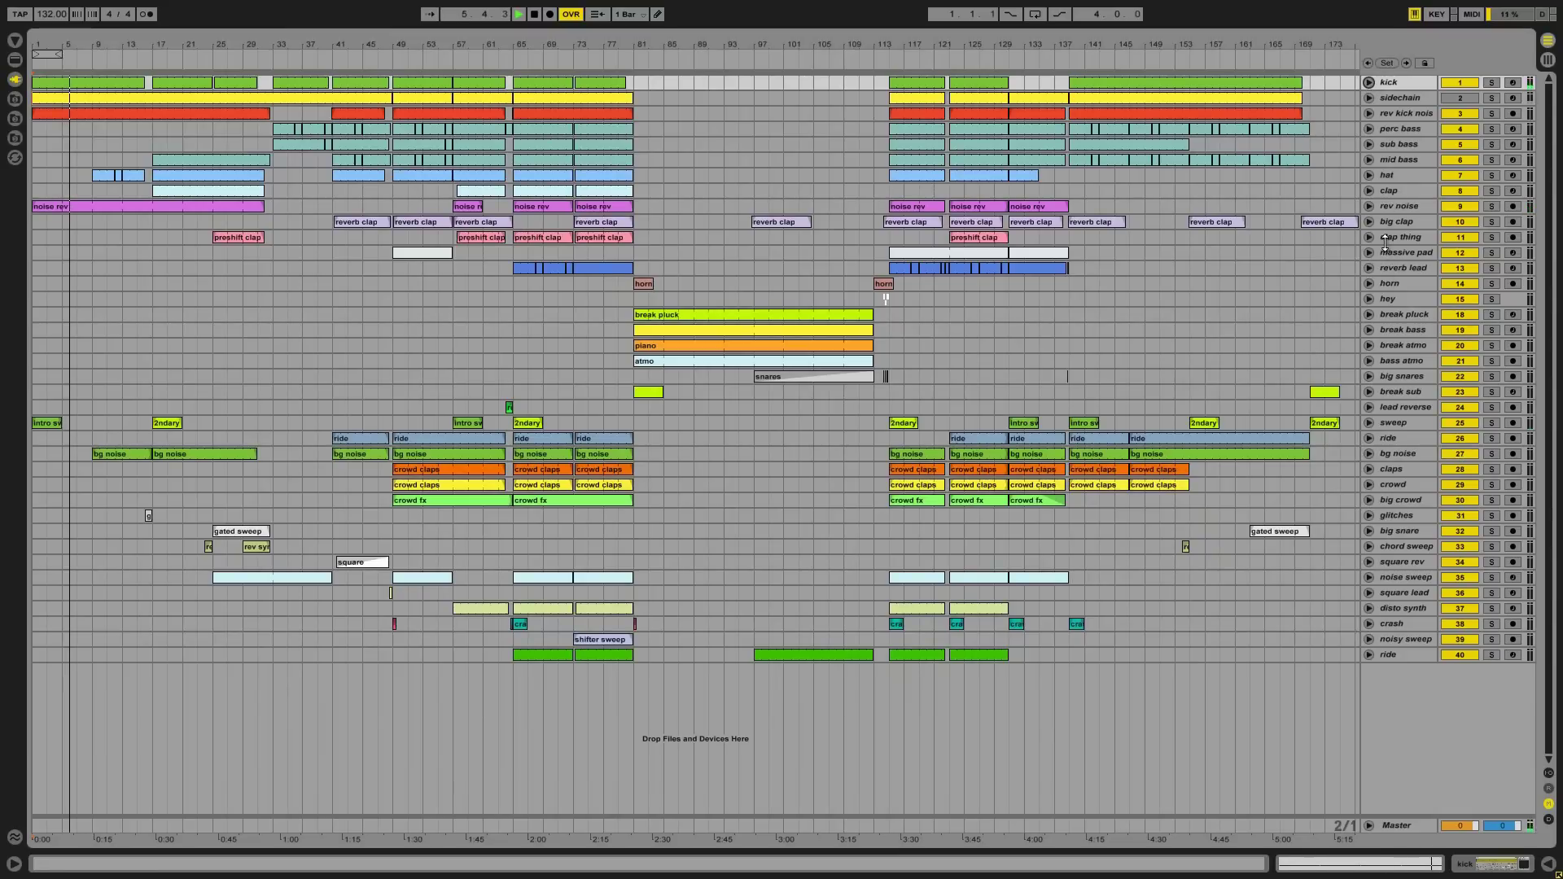
# Unfold the rev noise and rev kick nois tracks one at a time to view their waveforms and volume automation, folding each back.
pyautogui.click(1392, 205)
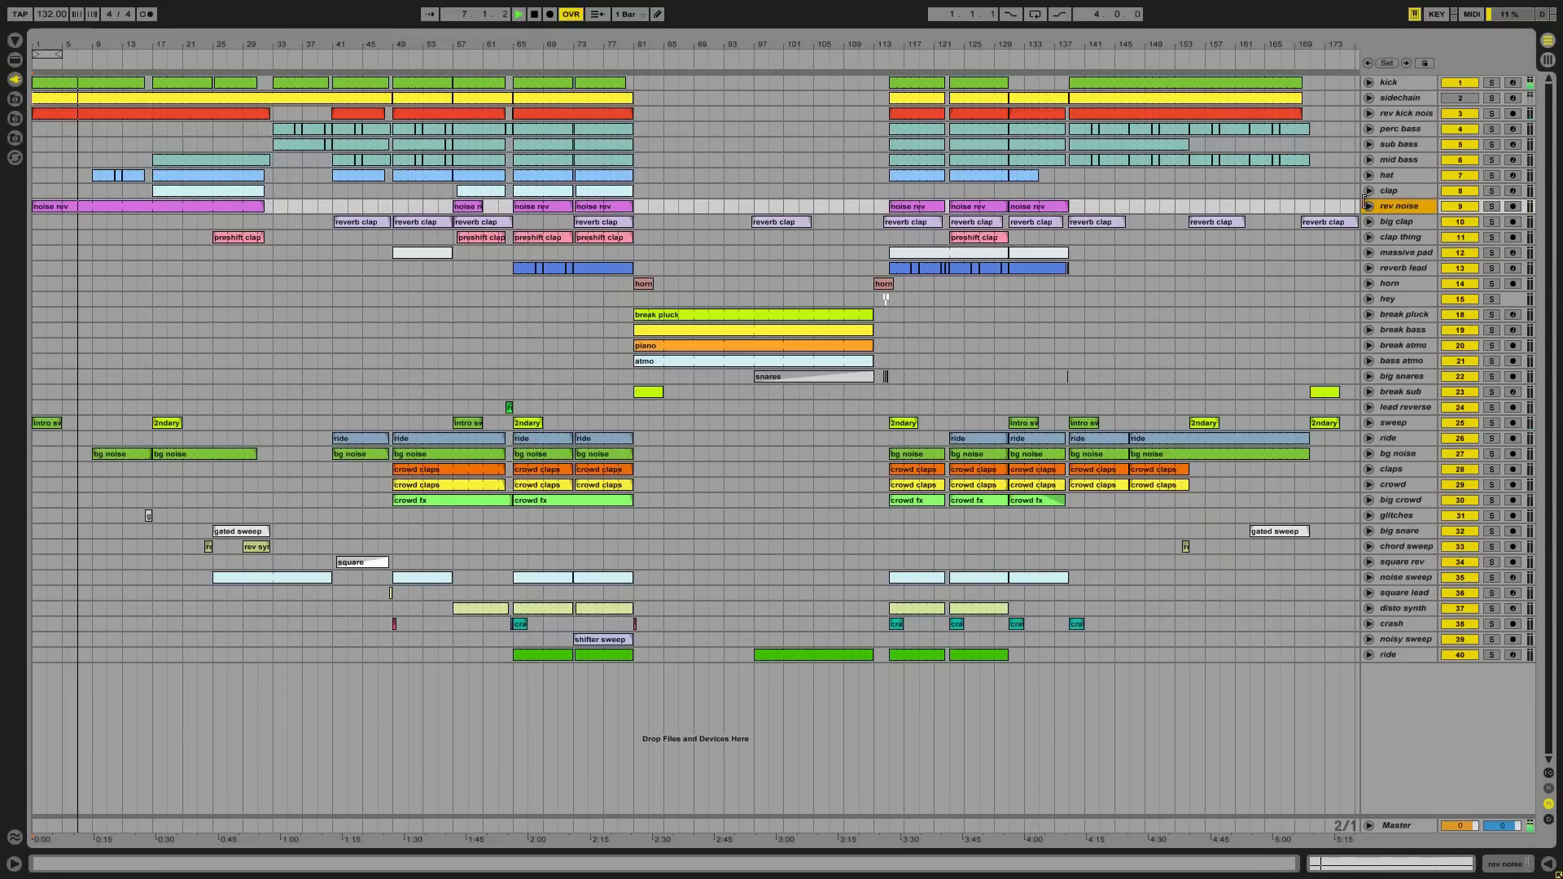
pyautogui.click(1370, 204)
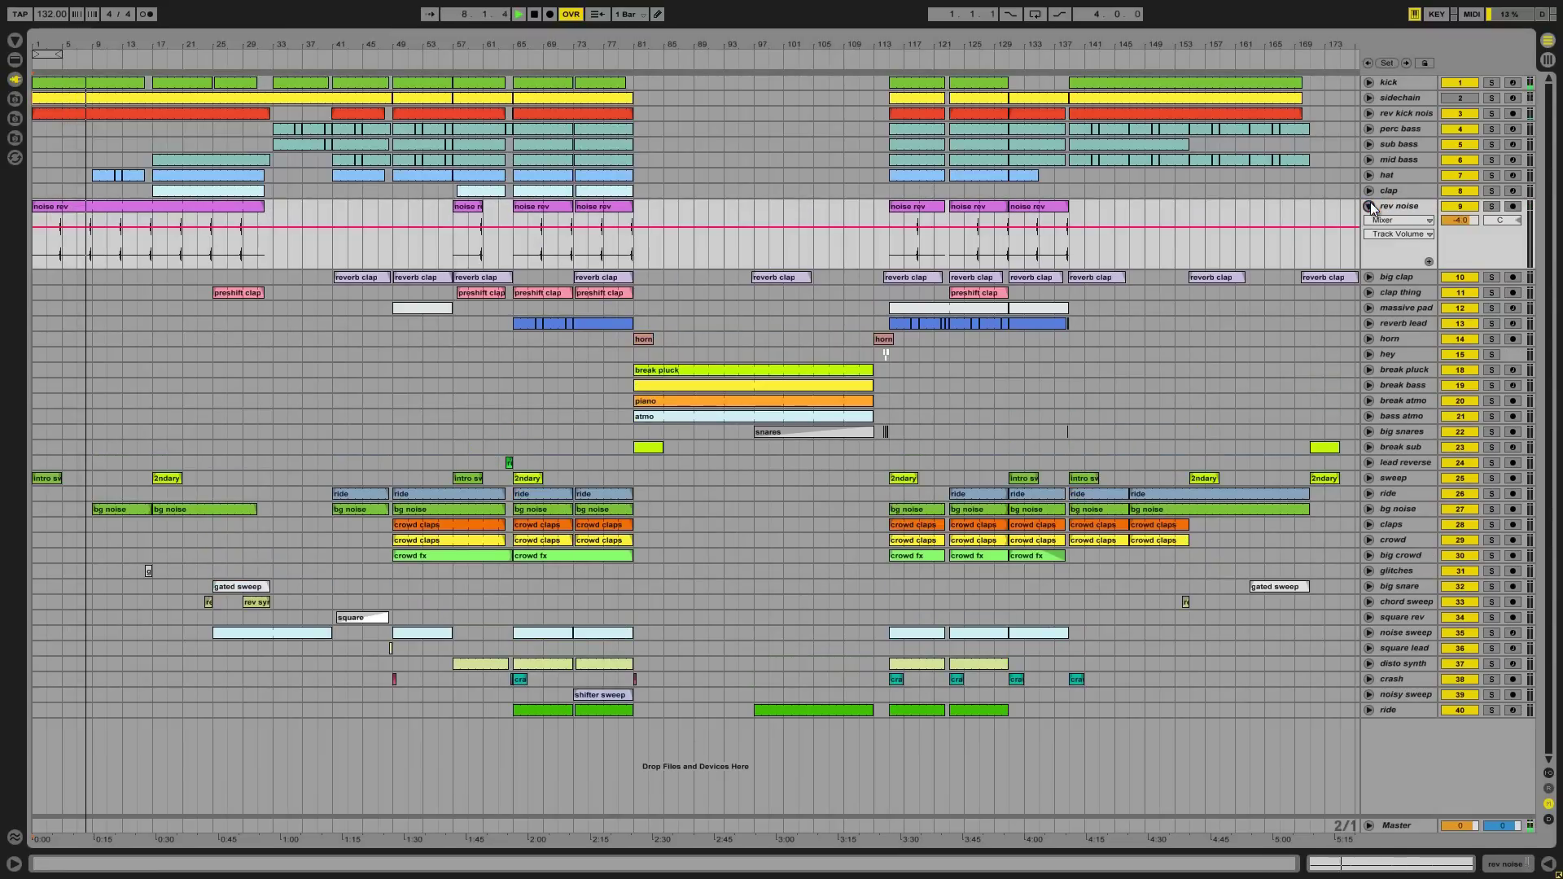
pyautogui.click(1370, 203)
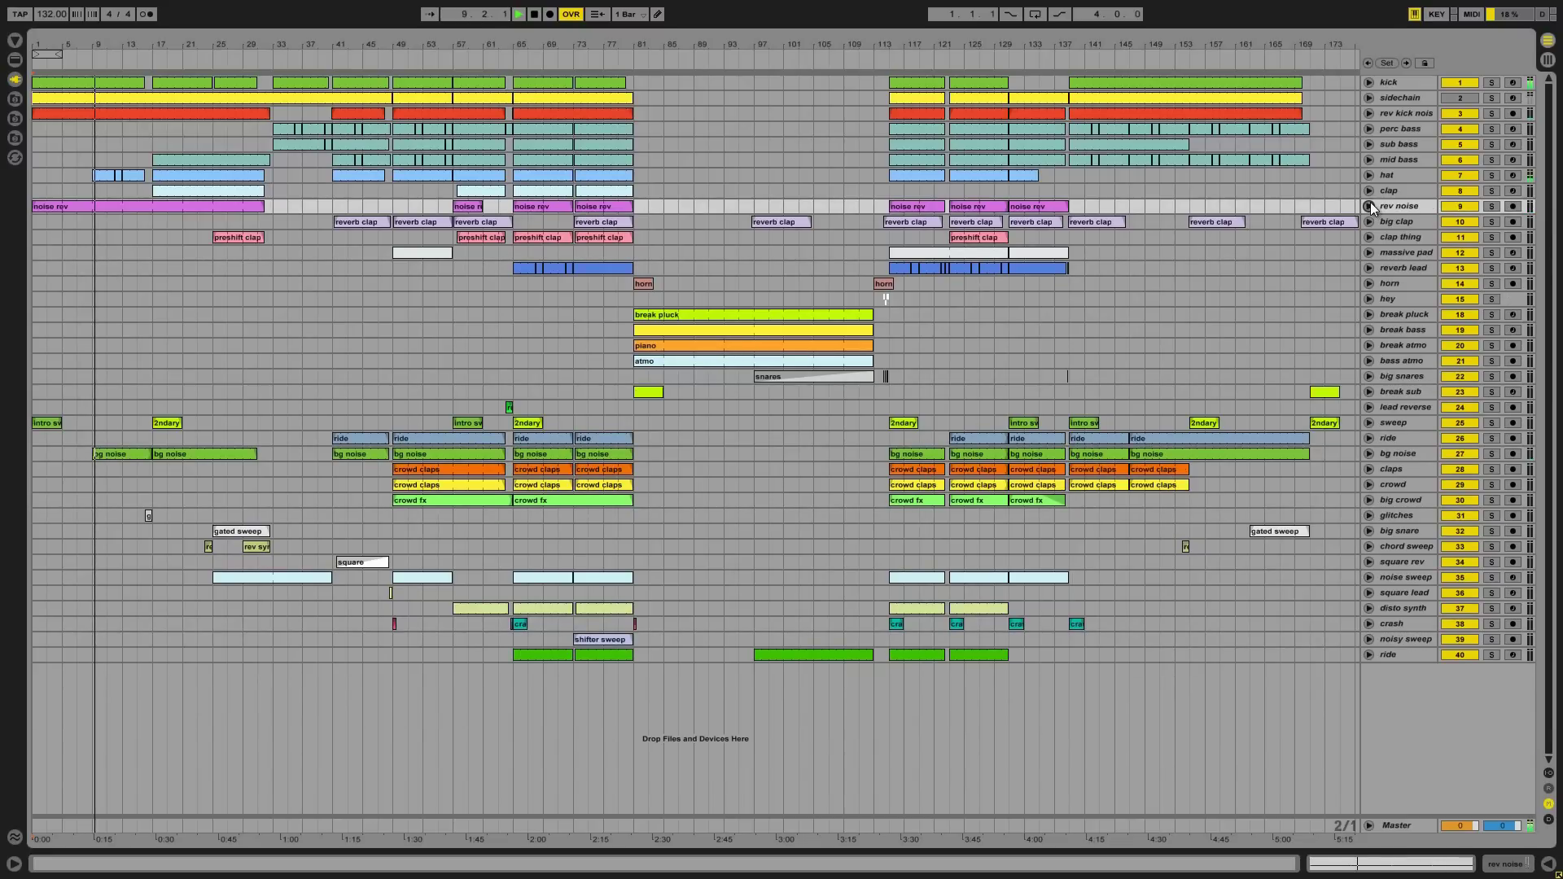
pyautogui.click(1381, 111)
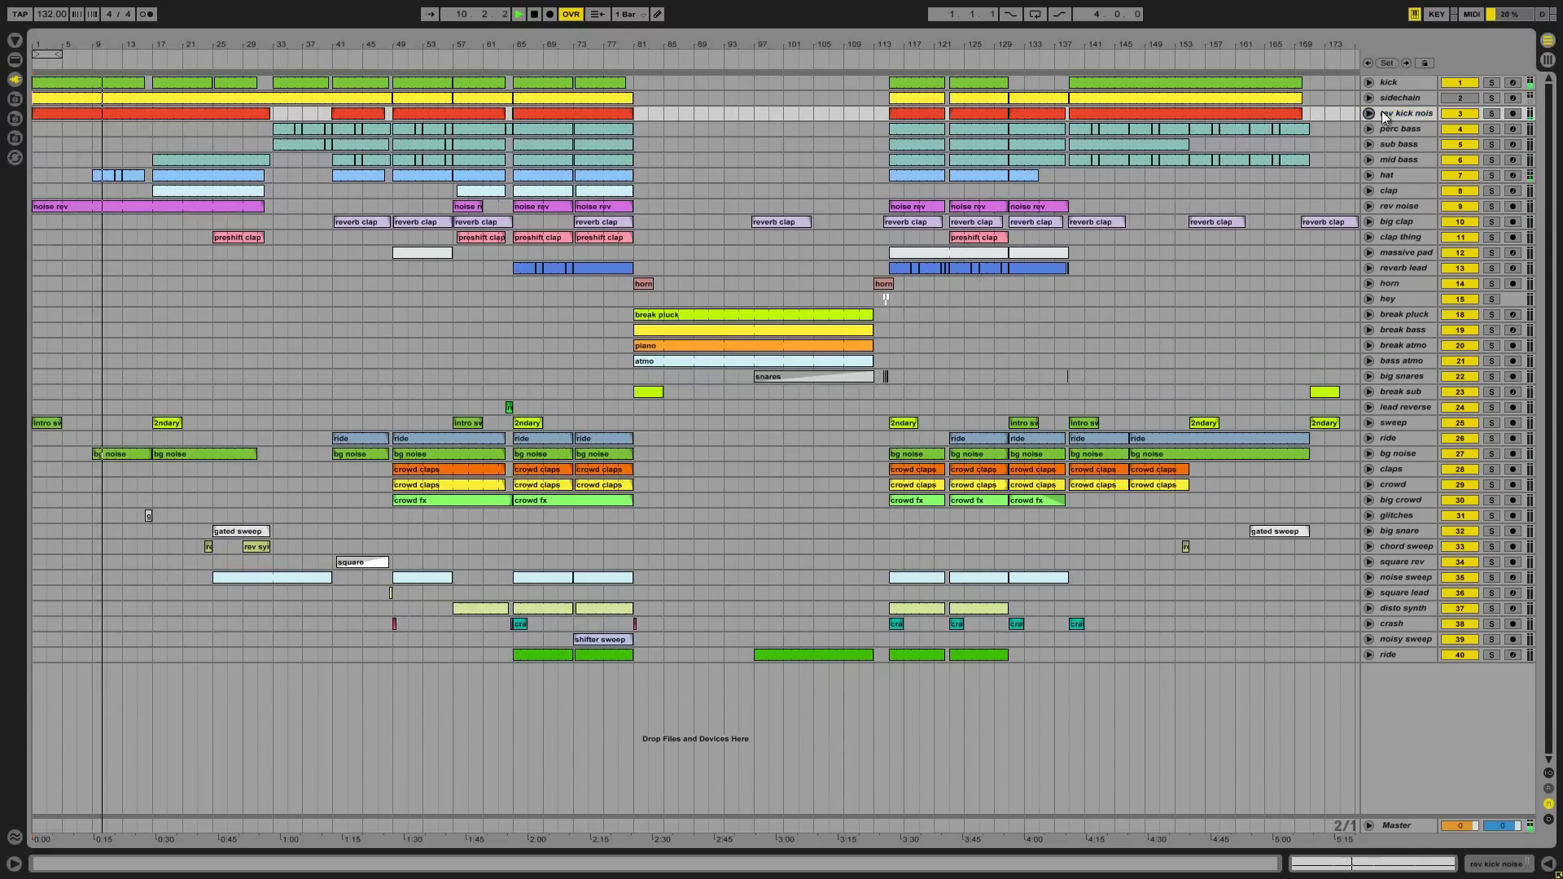
pyautogui.press('Right')
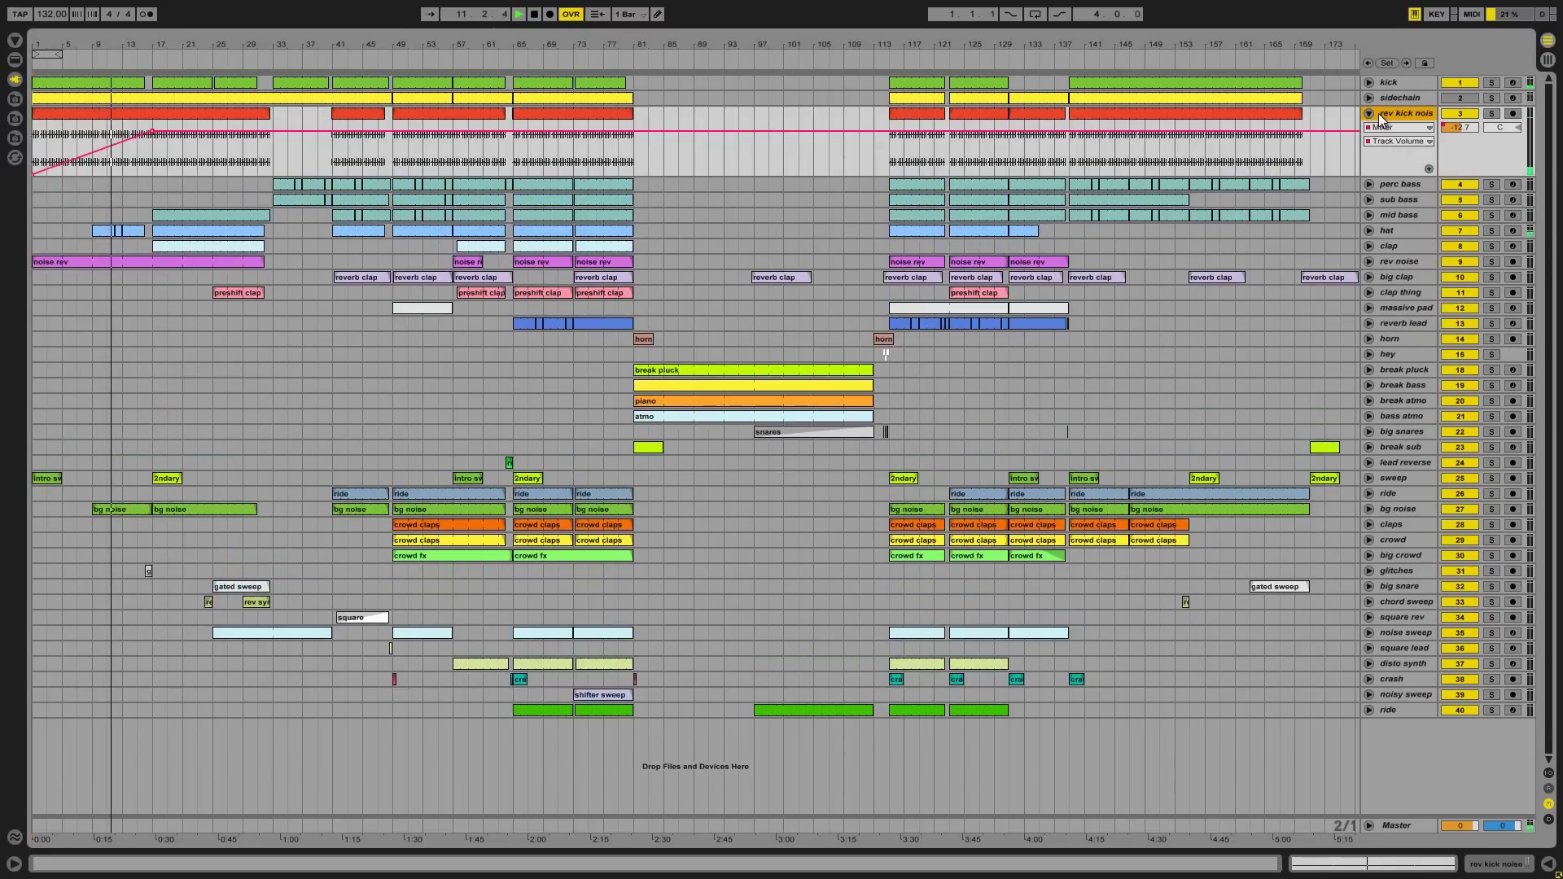
pyautogui.click(1369, 114)
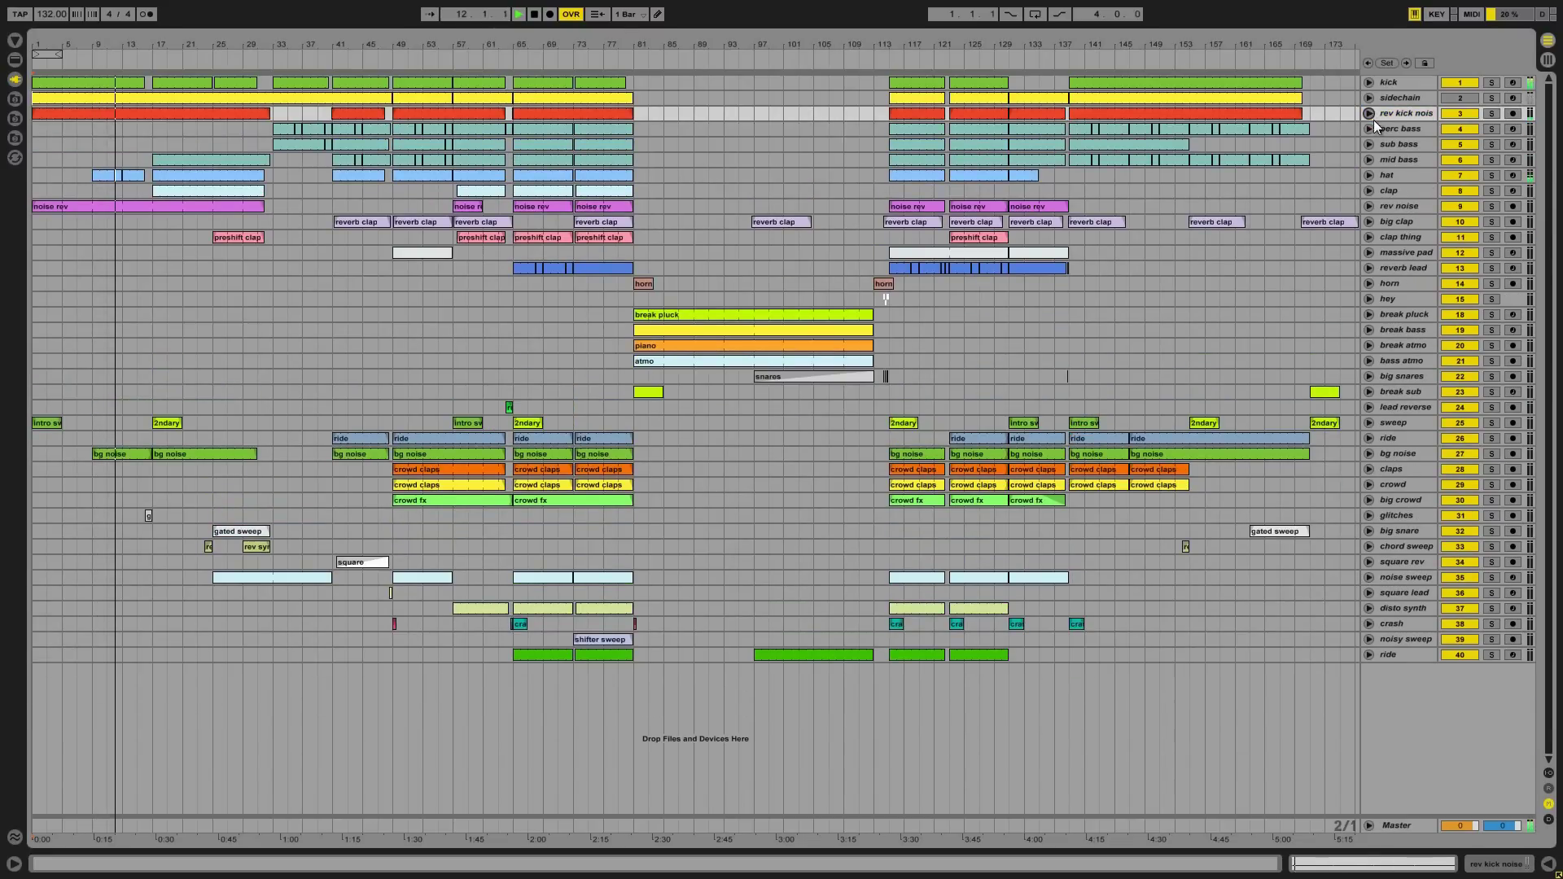
# Examine the hat, clap and clap thing tracks one after another, leaving each one folded.
pyautogui.click(1371, 175)
pyautogui.click(1370, 175)
pyautogui.click(1370, 175)
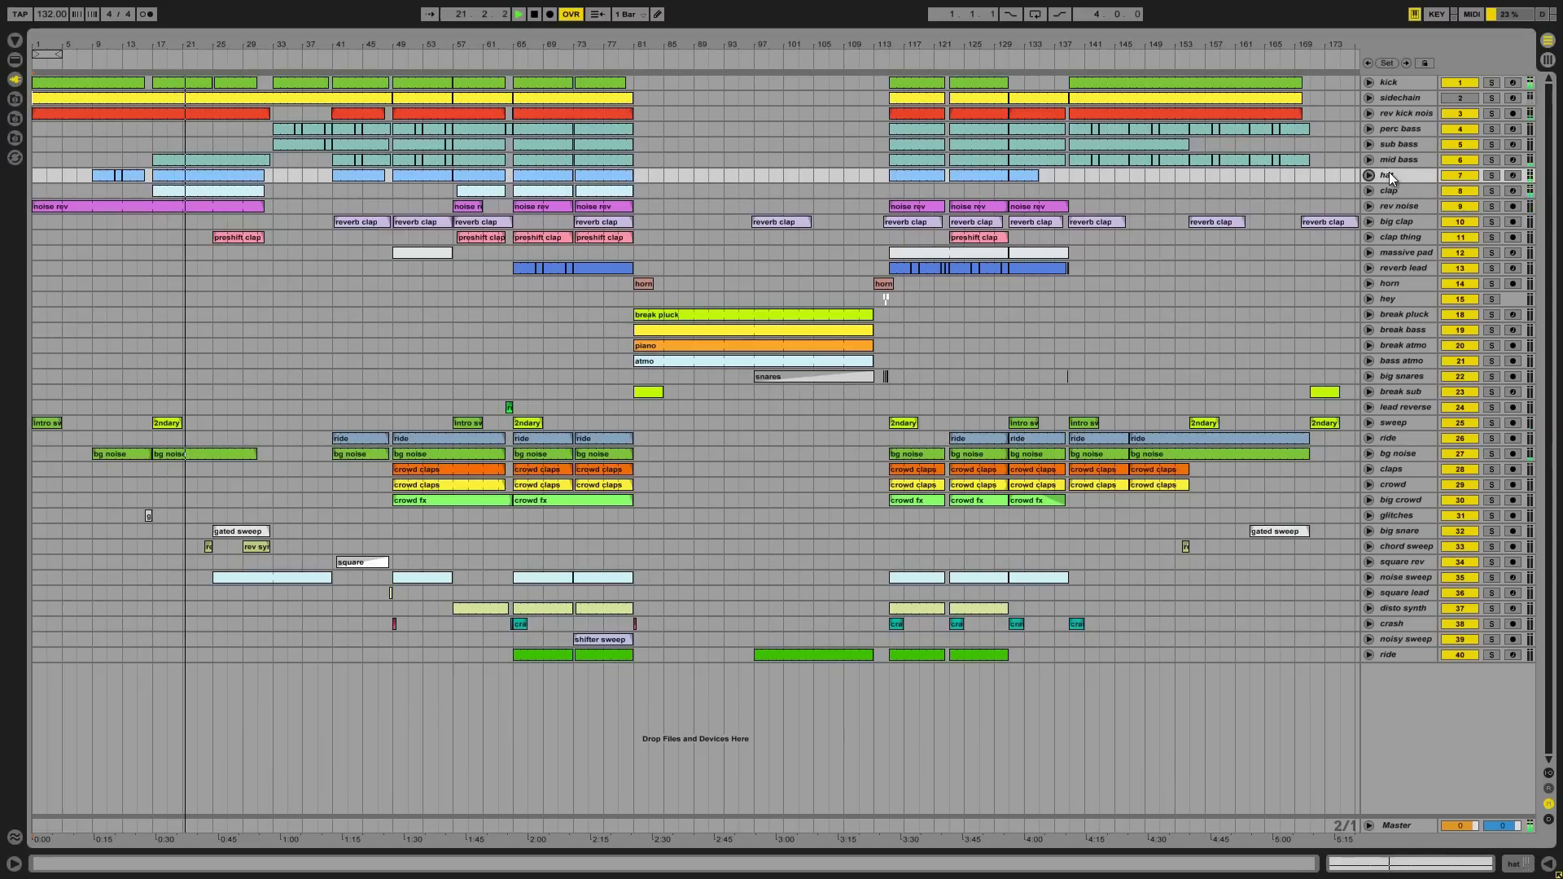
pyautogui.click(1390, 188)
pyautogui.click(1369, 191)
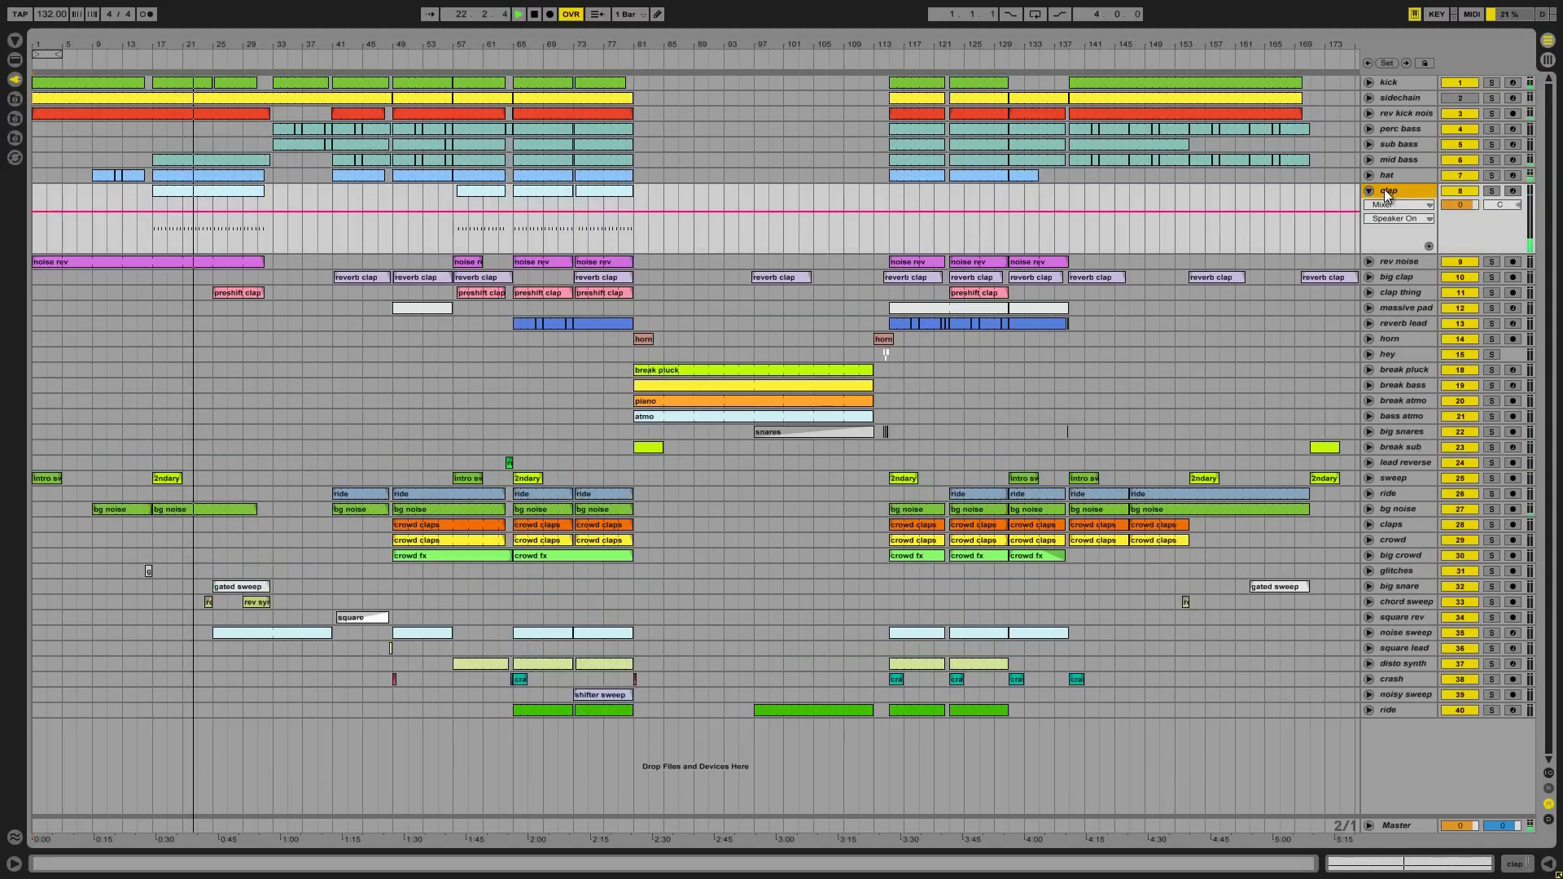
pyautogui.click(1371, 191)
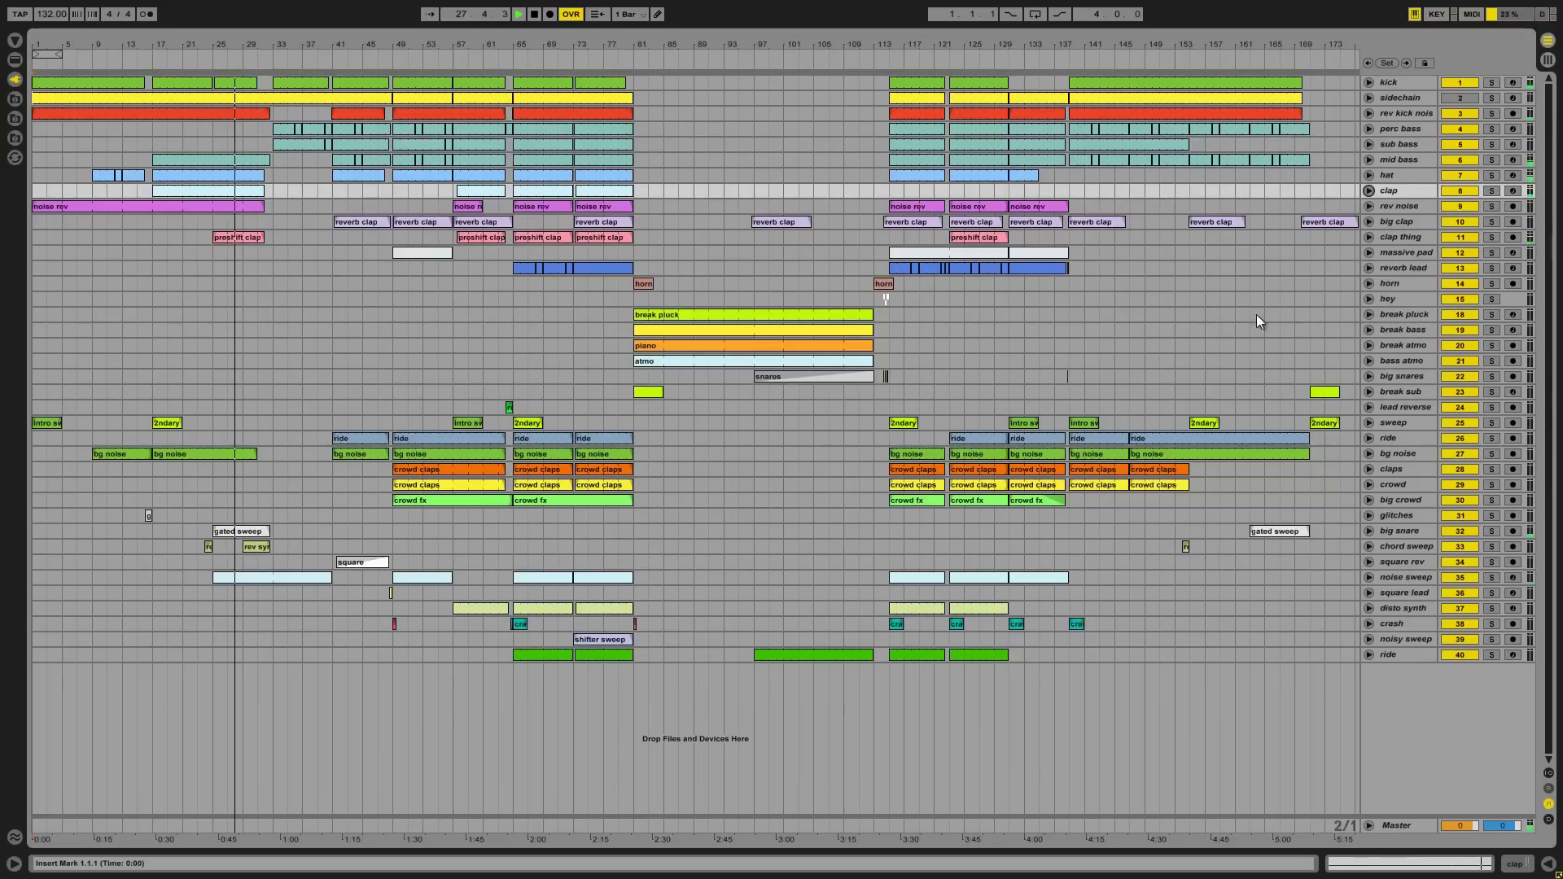
pyautogui.click(1369, 237)
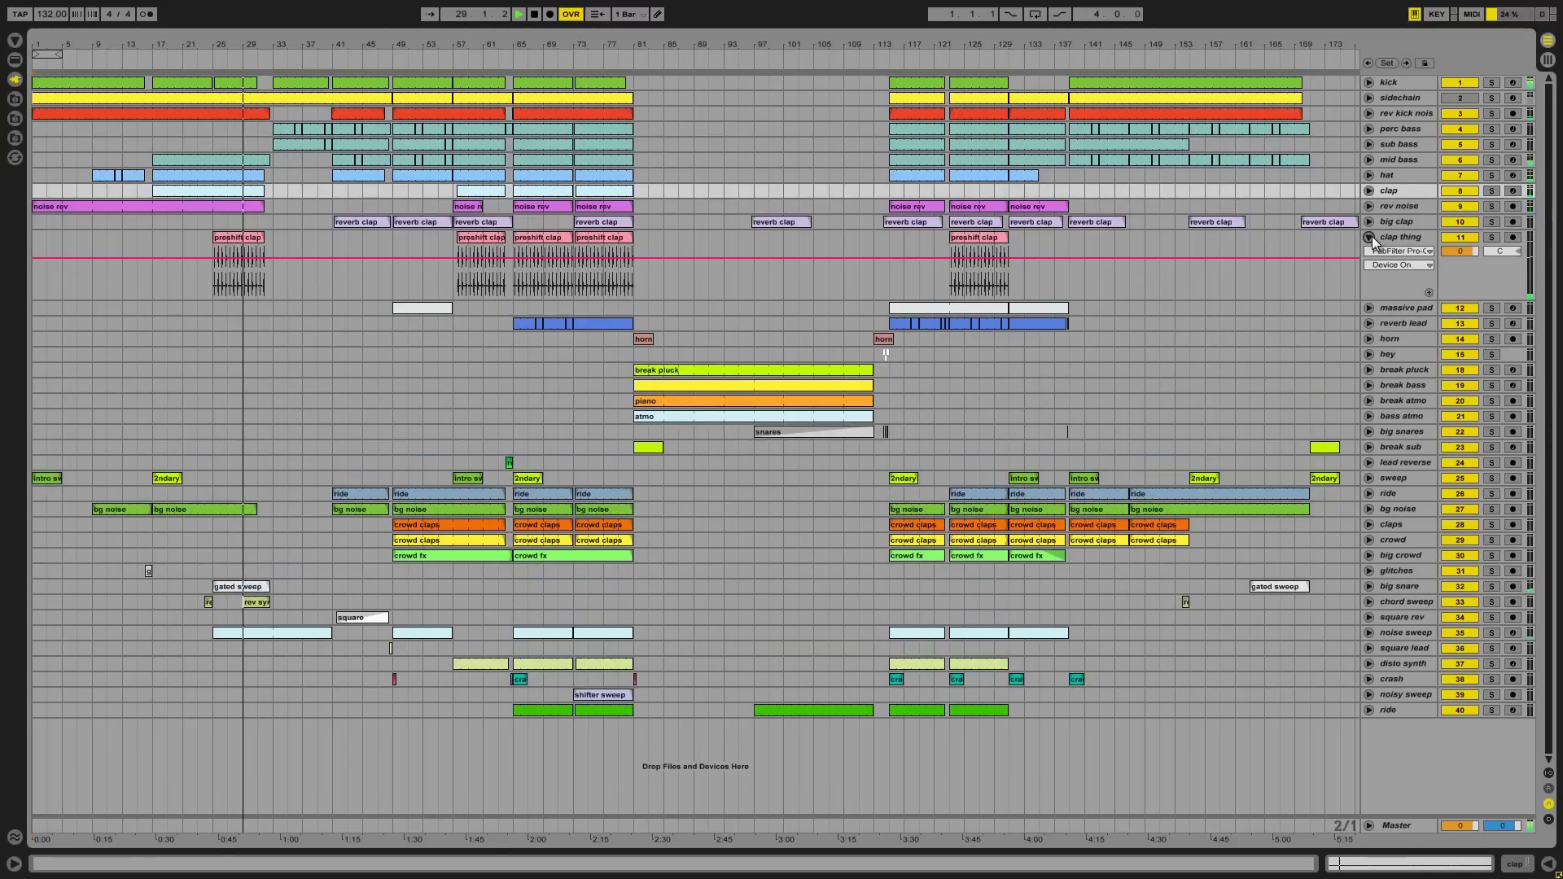
pyautogui.click(1369, 237)
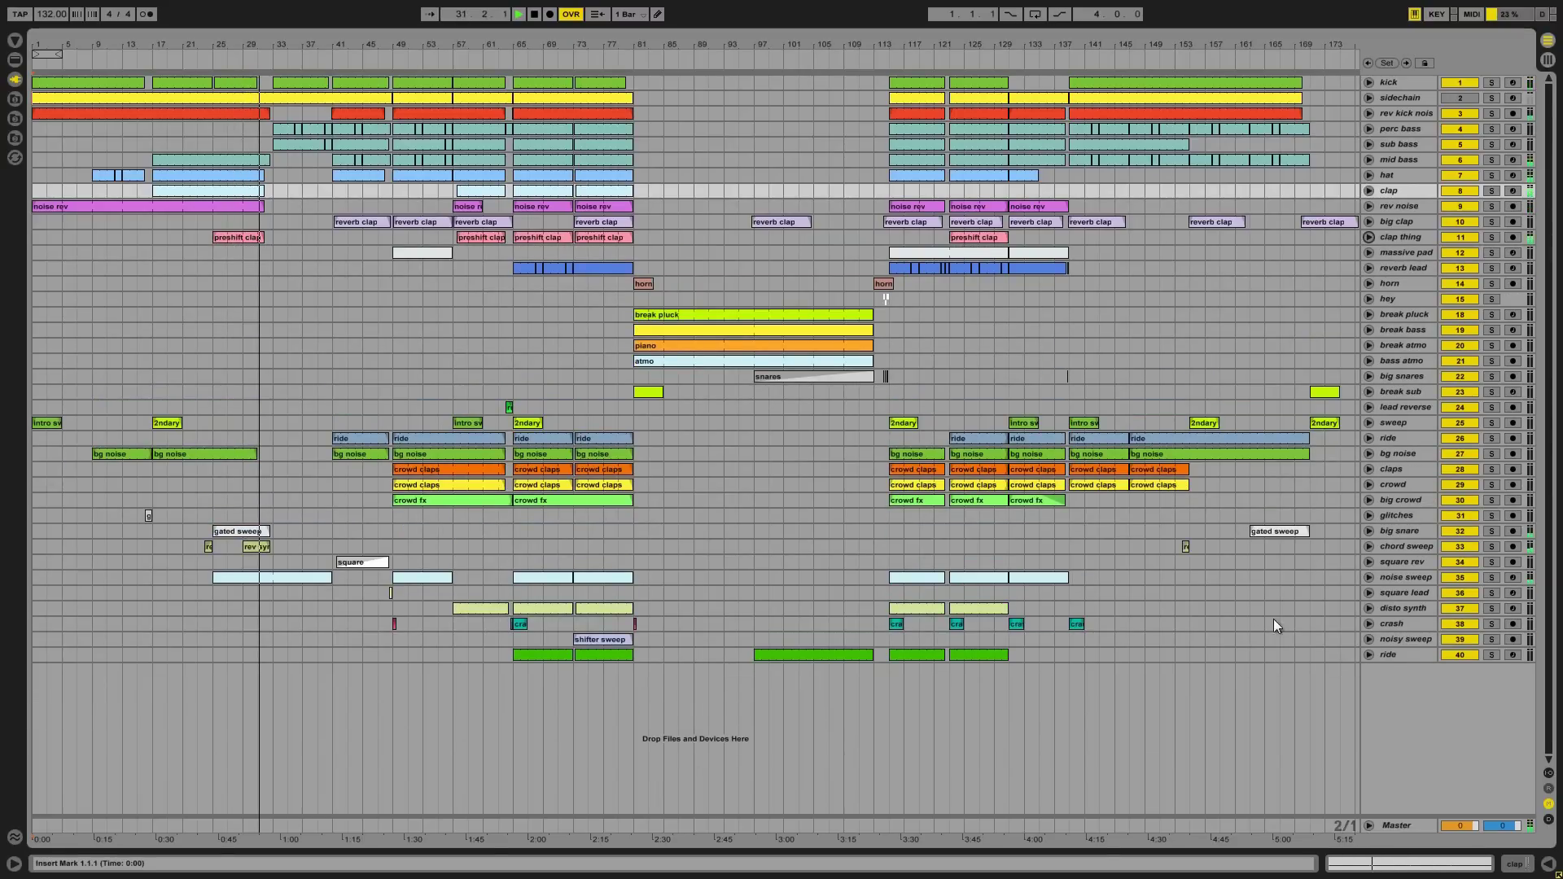
# Unfold the noise sweep track to view its clips and filter automation, and fold it again.
pyautogui.click(1387, 575)
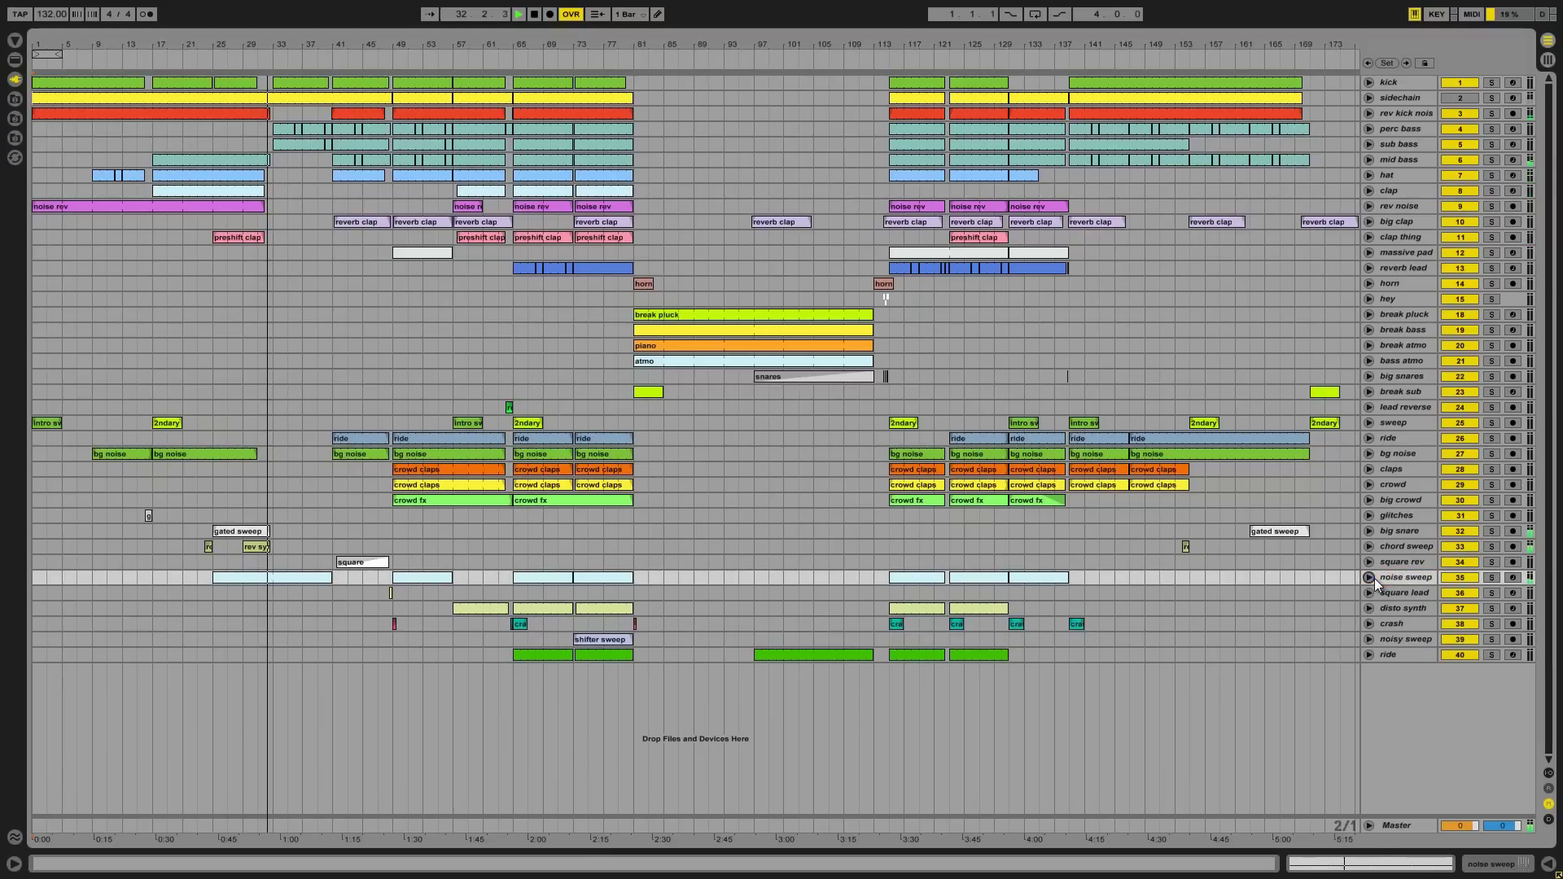
pyautogui.click(1369, 578)
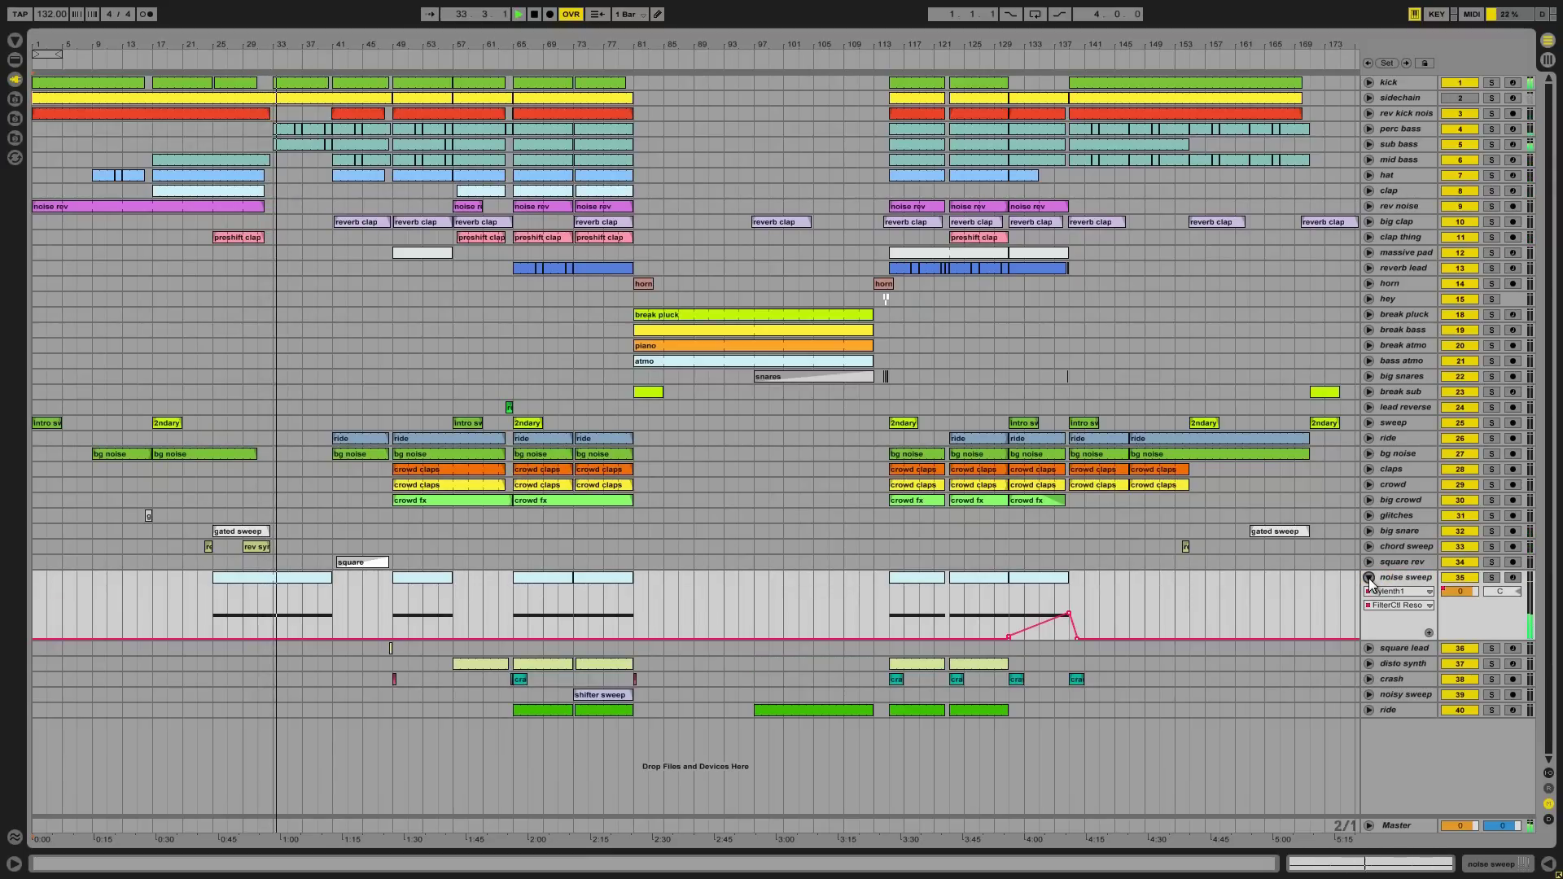
pyautogui.click(1370, 579)
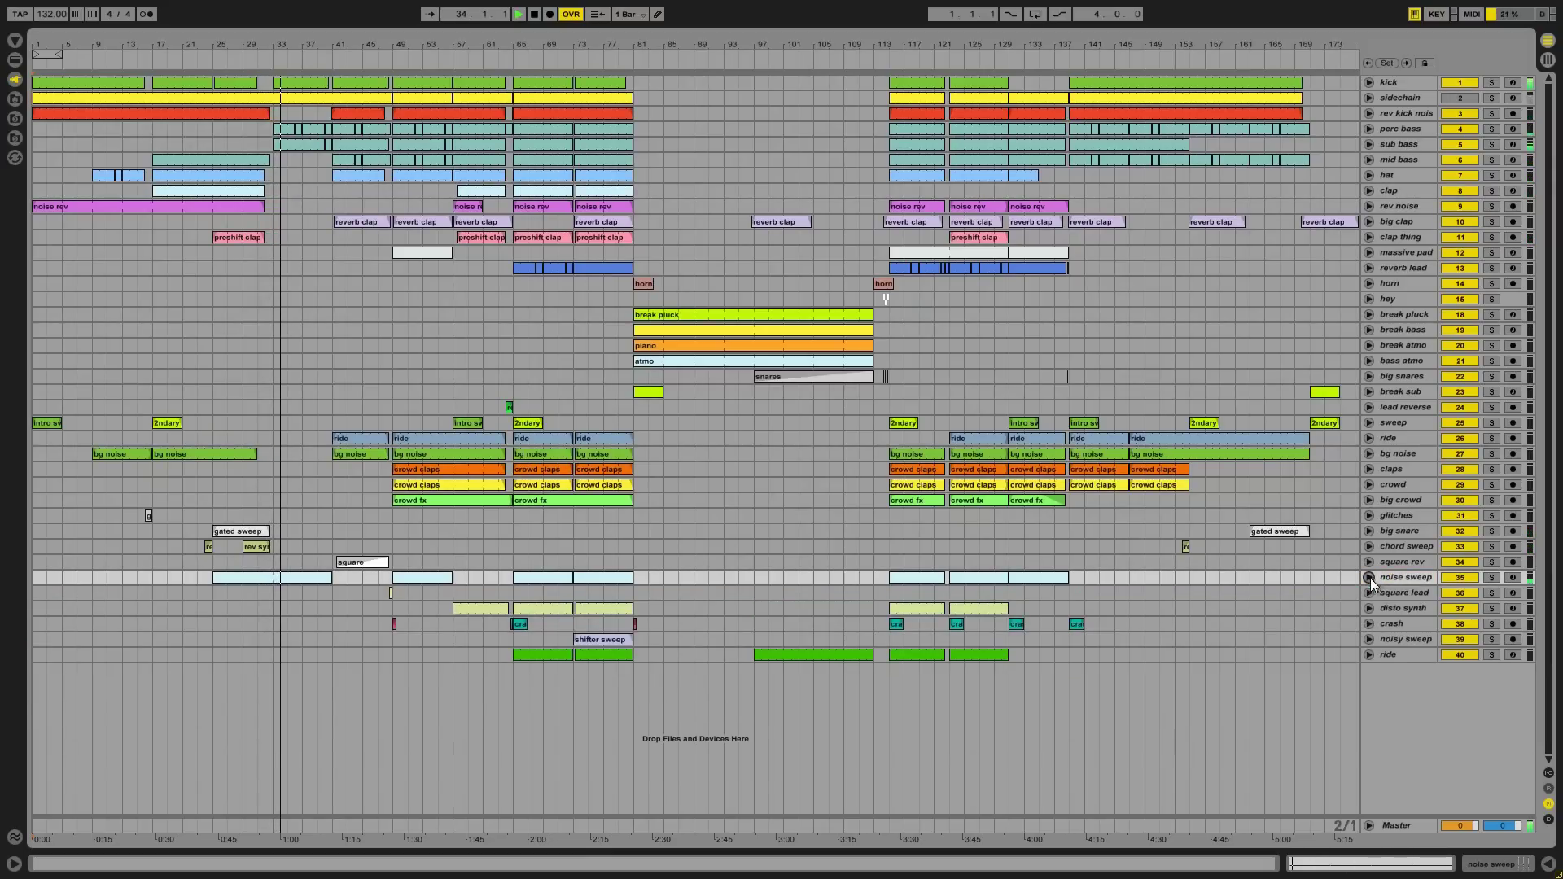
# Check the automation of the sub bass, perc bass and rev kick nois tracks, folding them all back.
pyautogui.click(1373, 144)
pyautogui.click(1370, 144)
pyautogui.click(1370, 129)
pyautogui.click(1381, 130)
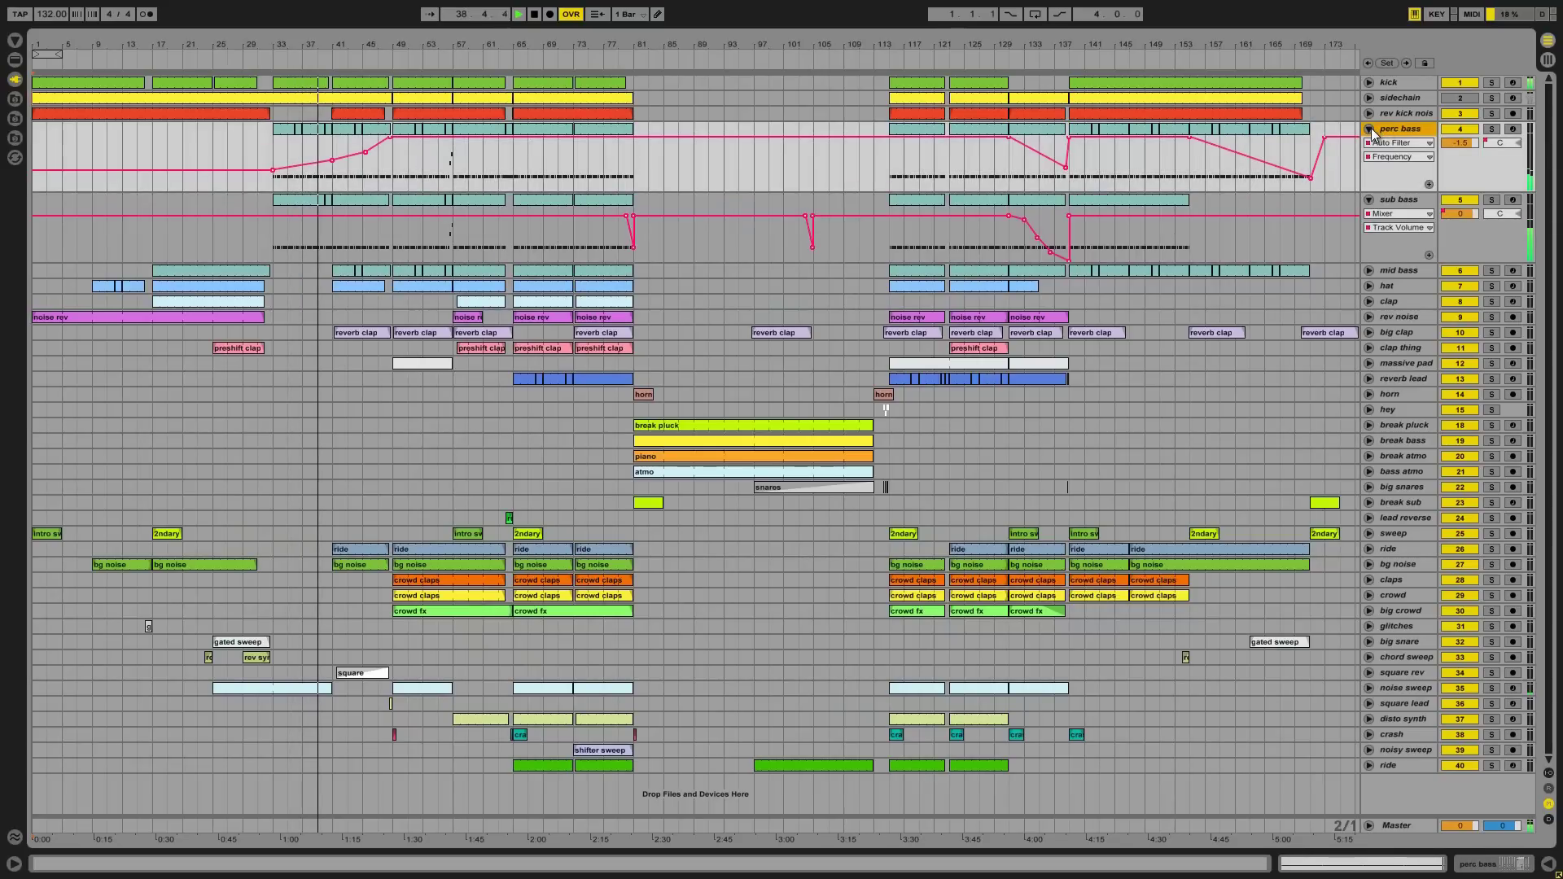
pyautogui.click(1369, 128)
pyautogui.click(1369, 144)
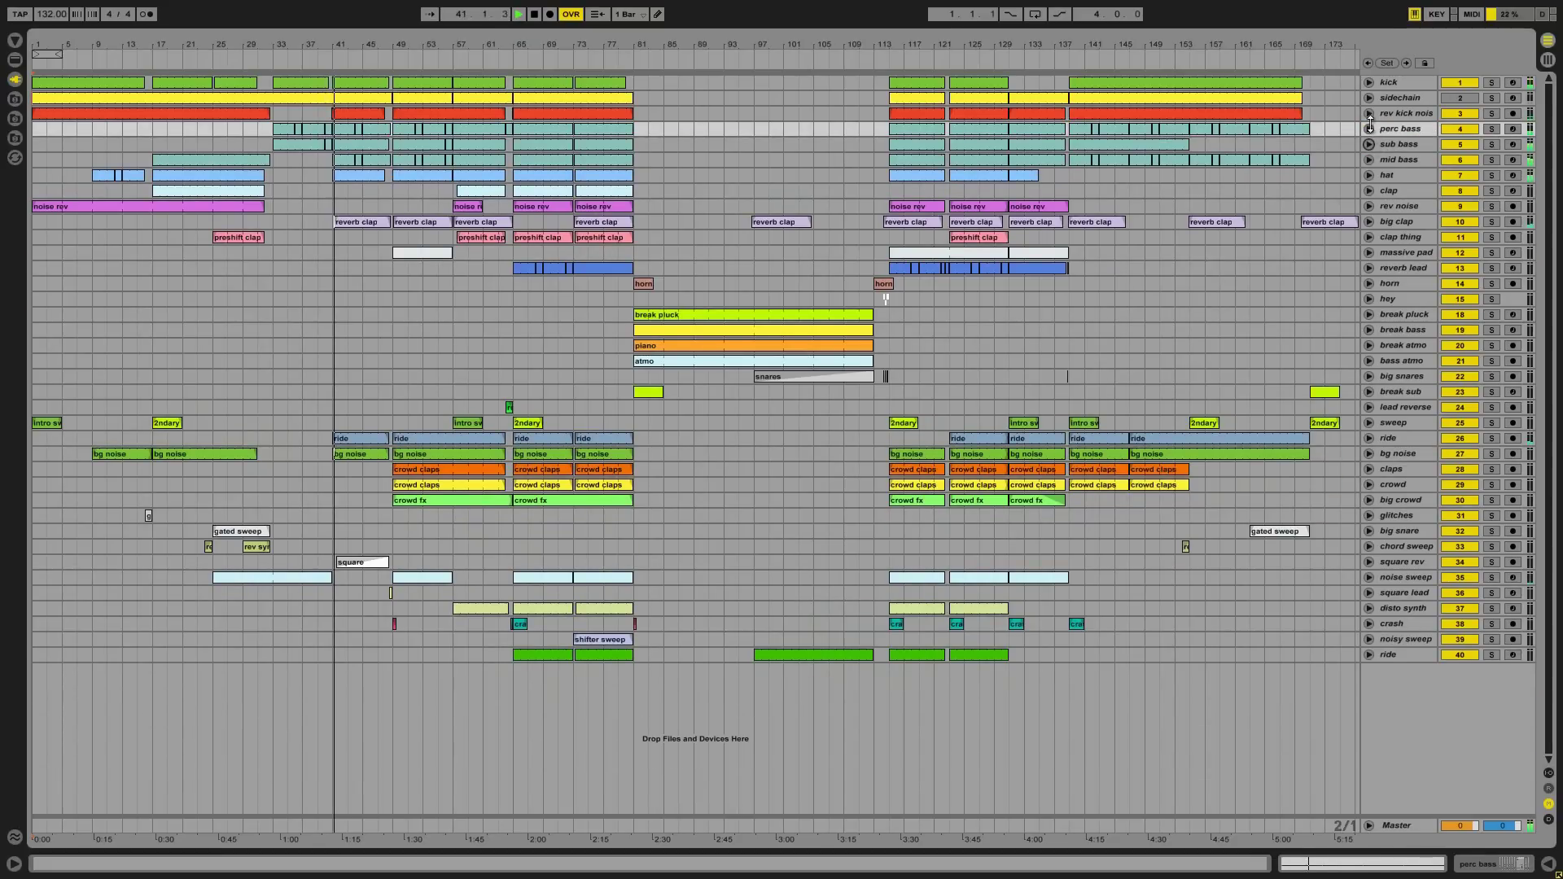
pyautogui.click(1369, 114)
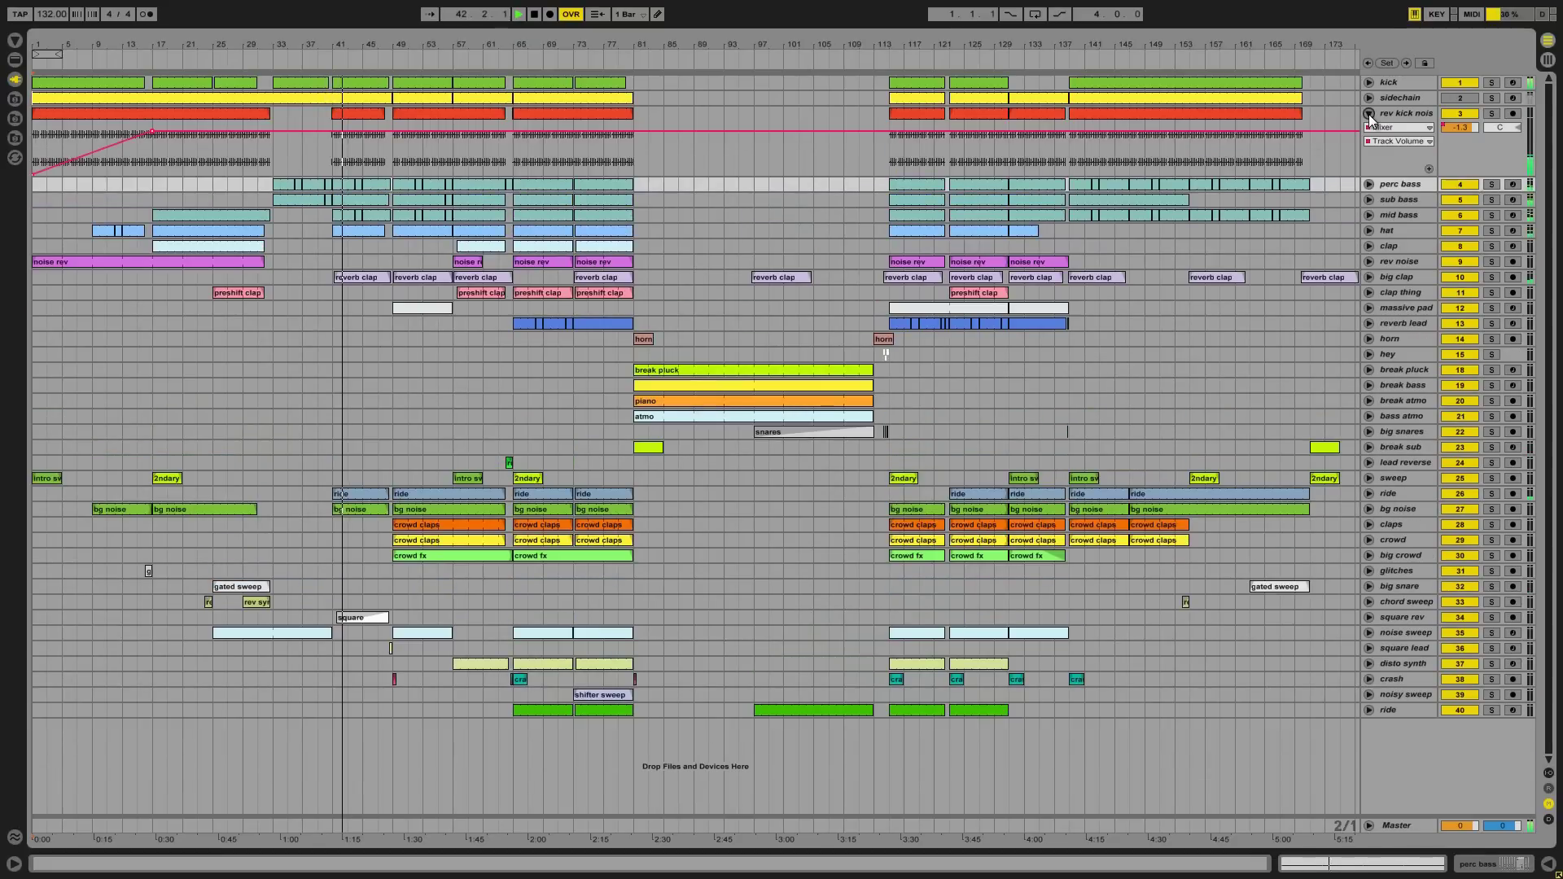
pyautogui.click(1369, 113)
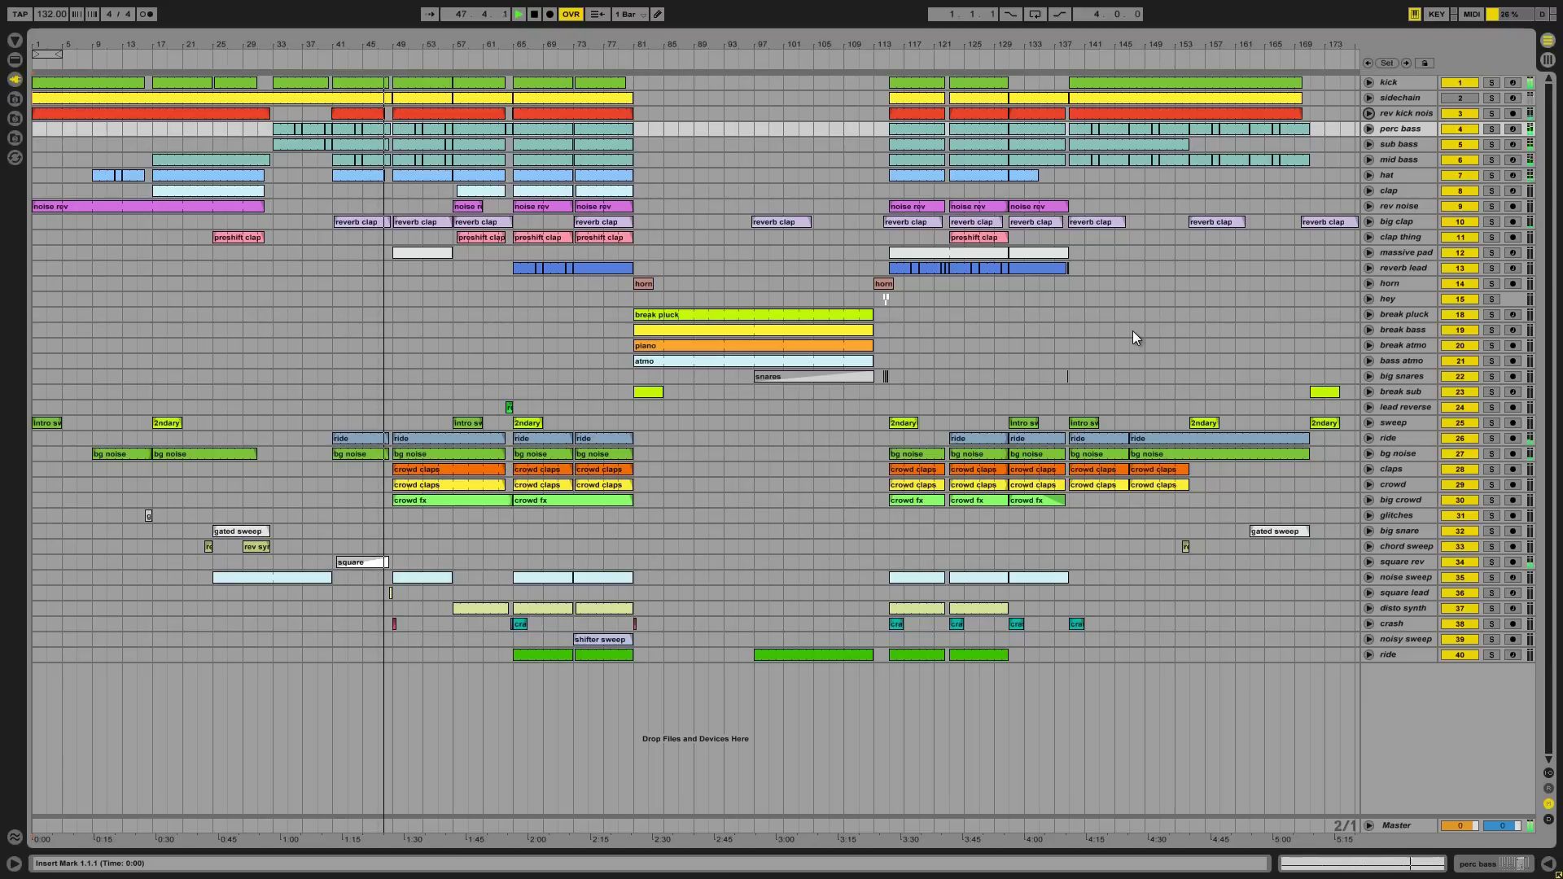
# Inspect the square rev track and the square lead clip just before bar 49 up close, leaving both tracks folded.
pyautogui.click(1377, 563)
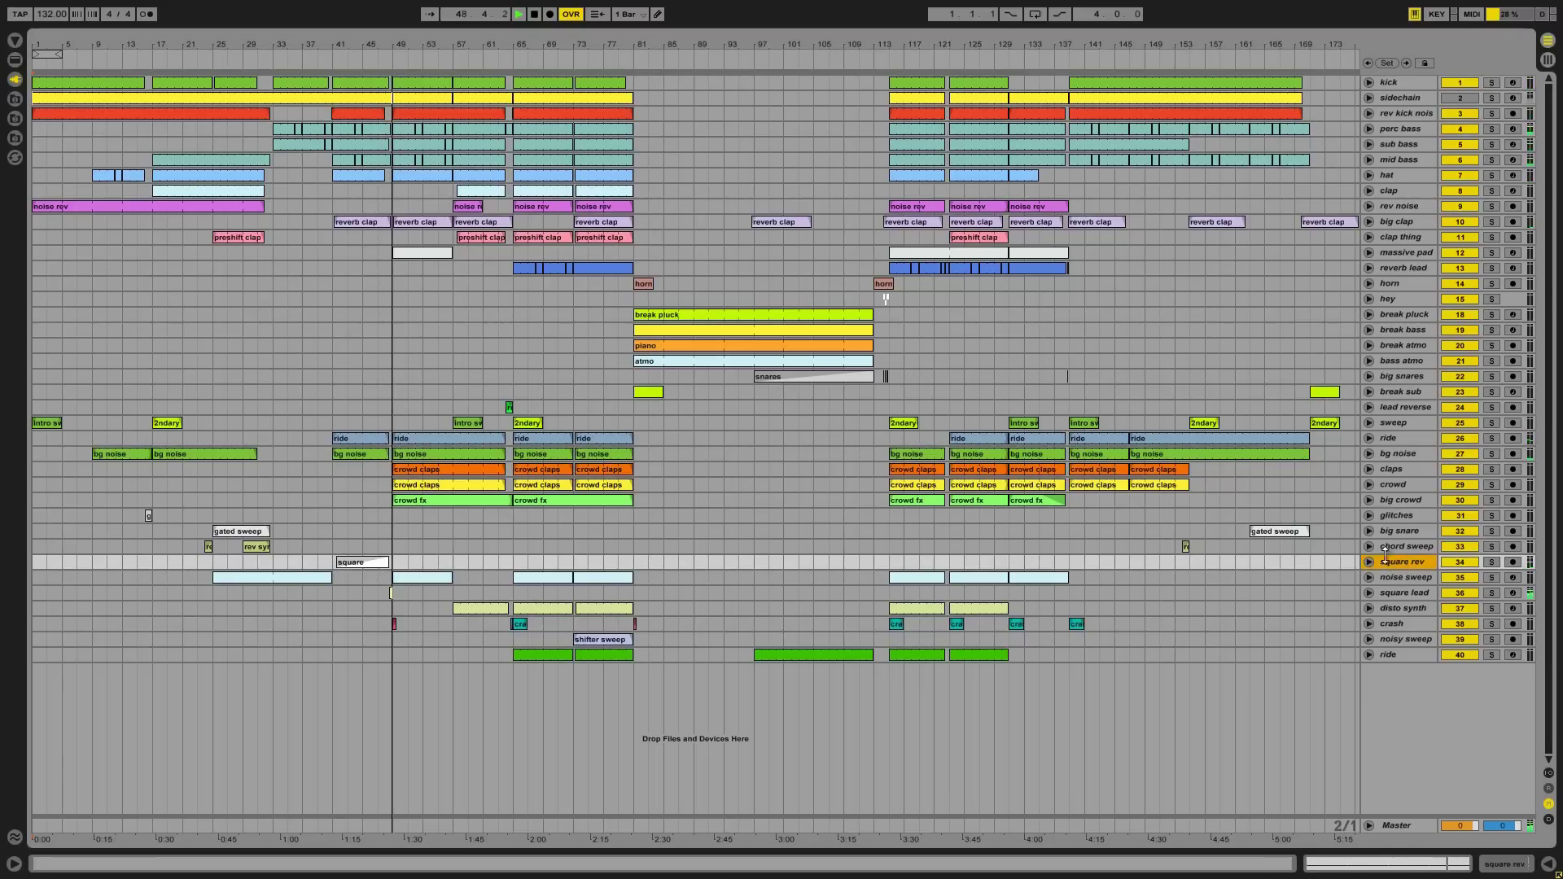
pyautogui.click(1368, 562)
pyautogui.click(1369, 562)
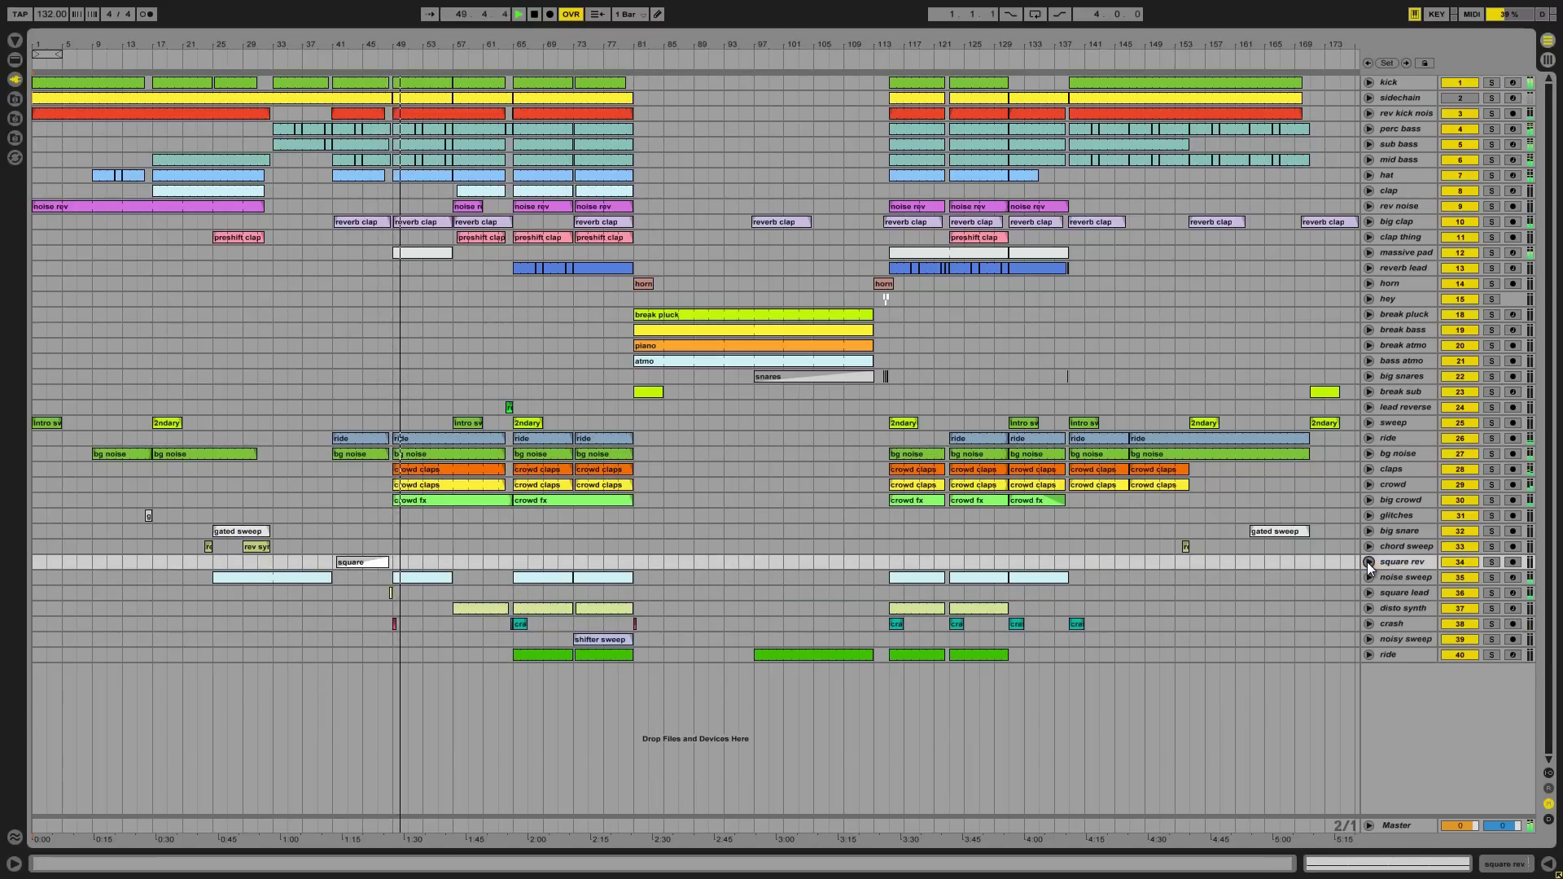
pyautogui.click(1369, 592)
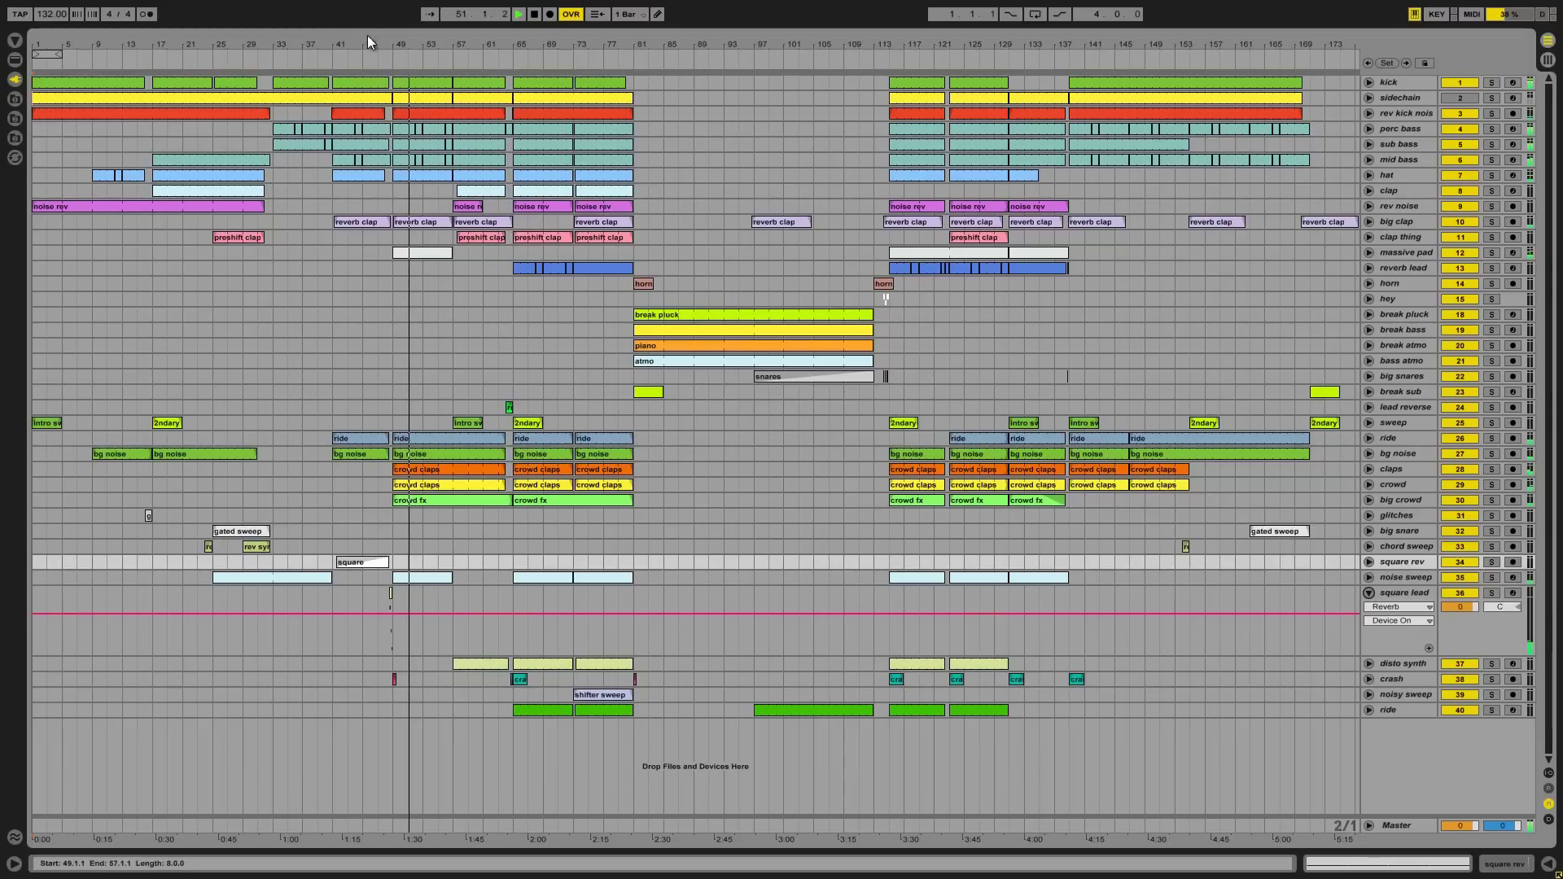
pyautogui.moveTo(389, 43)
pyautogui.mouseDown()
pyautogui.moveTo(401, 49)
pyautogui.moveTo(395, 37)
pyautogui.mouseUp()
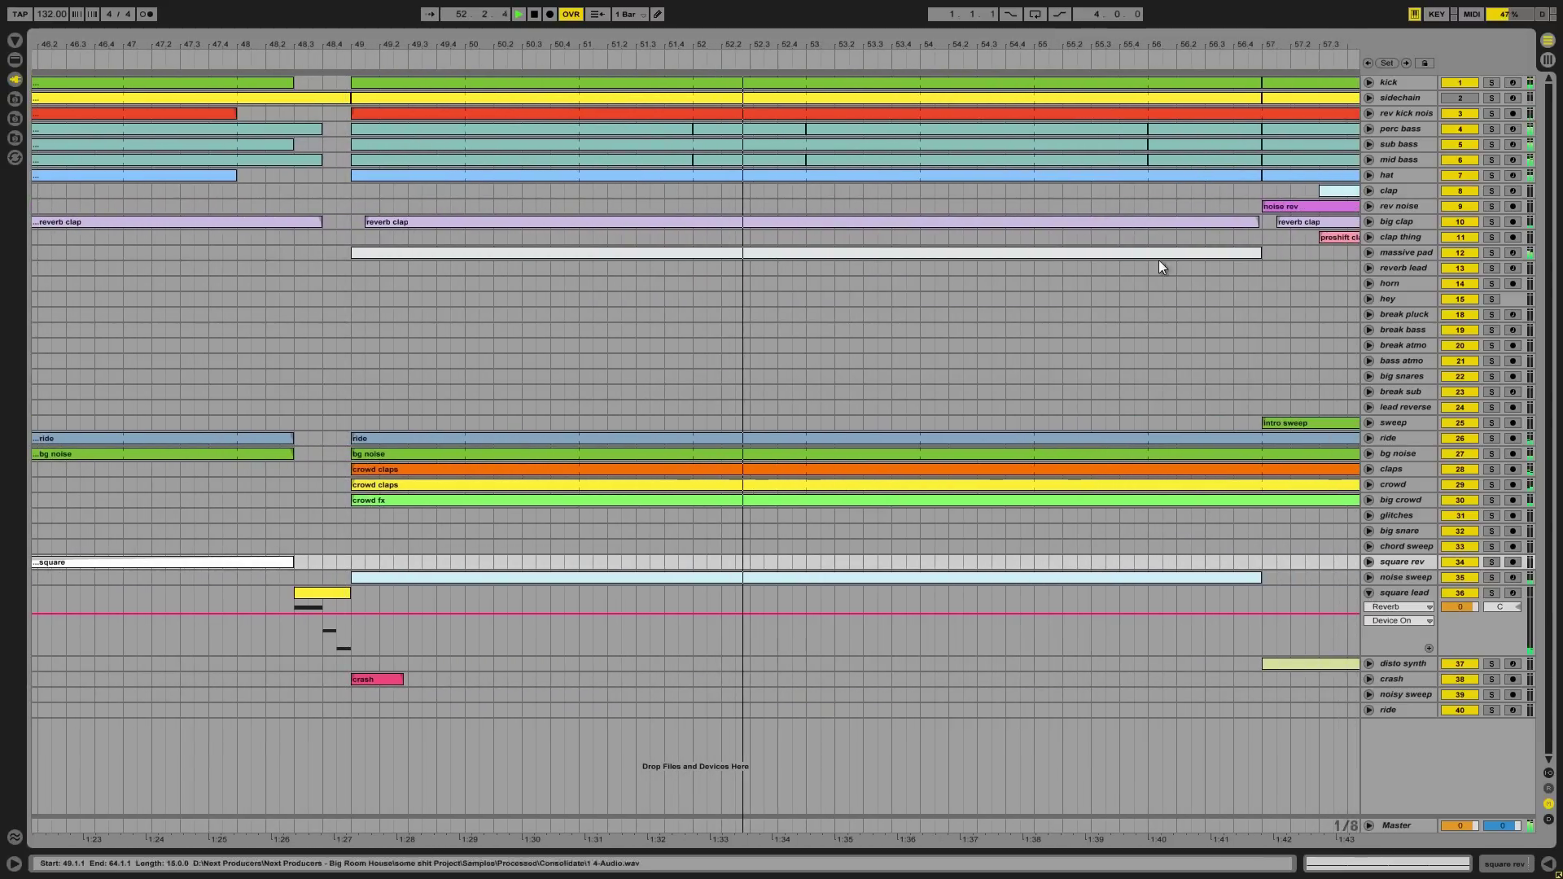
pyautogui.click(1369, 593)
# Check the noise sweep track around bars 49 to 57 and return to the overview of the whole arrangement.
pyautogui.click(1368, 577)
pyautogui.click(1369, 577)
pyautogui.click(1412, 577)
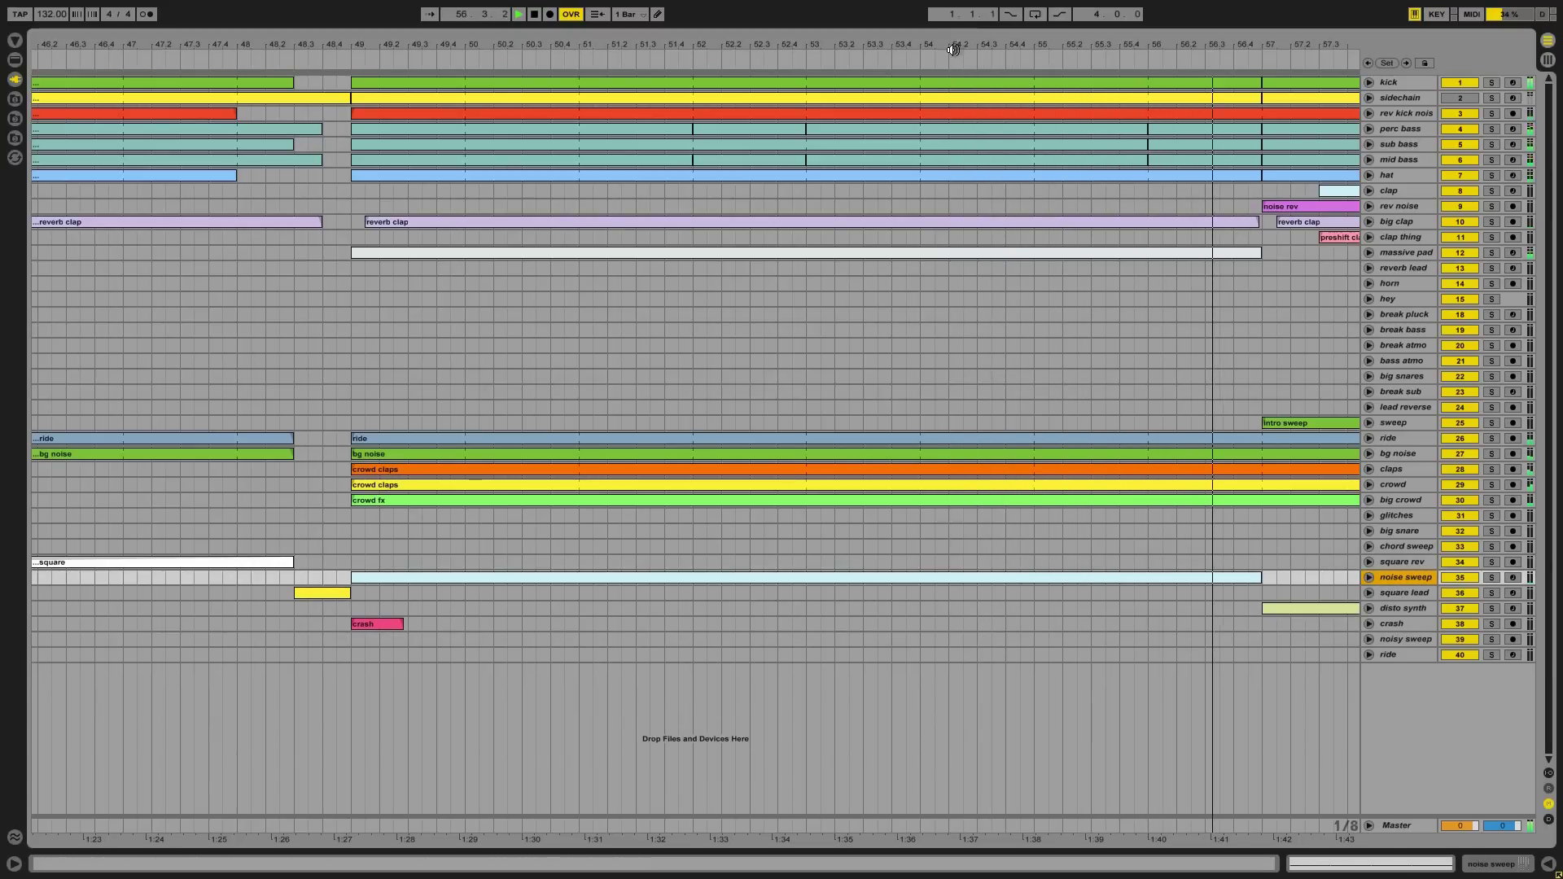
pyautogui.moveTo(967, 49); pyautogui.dragTo(953, 48)
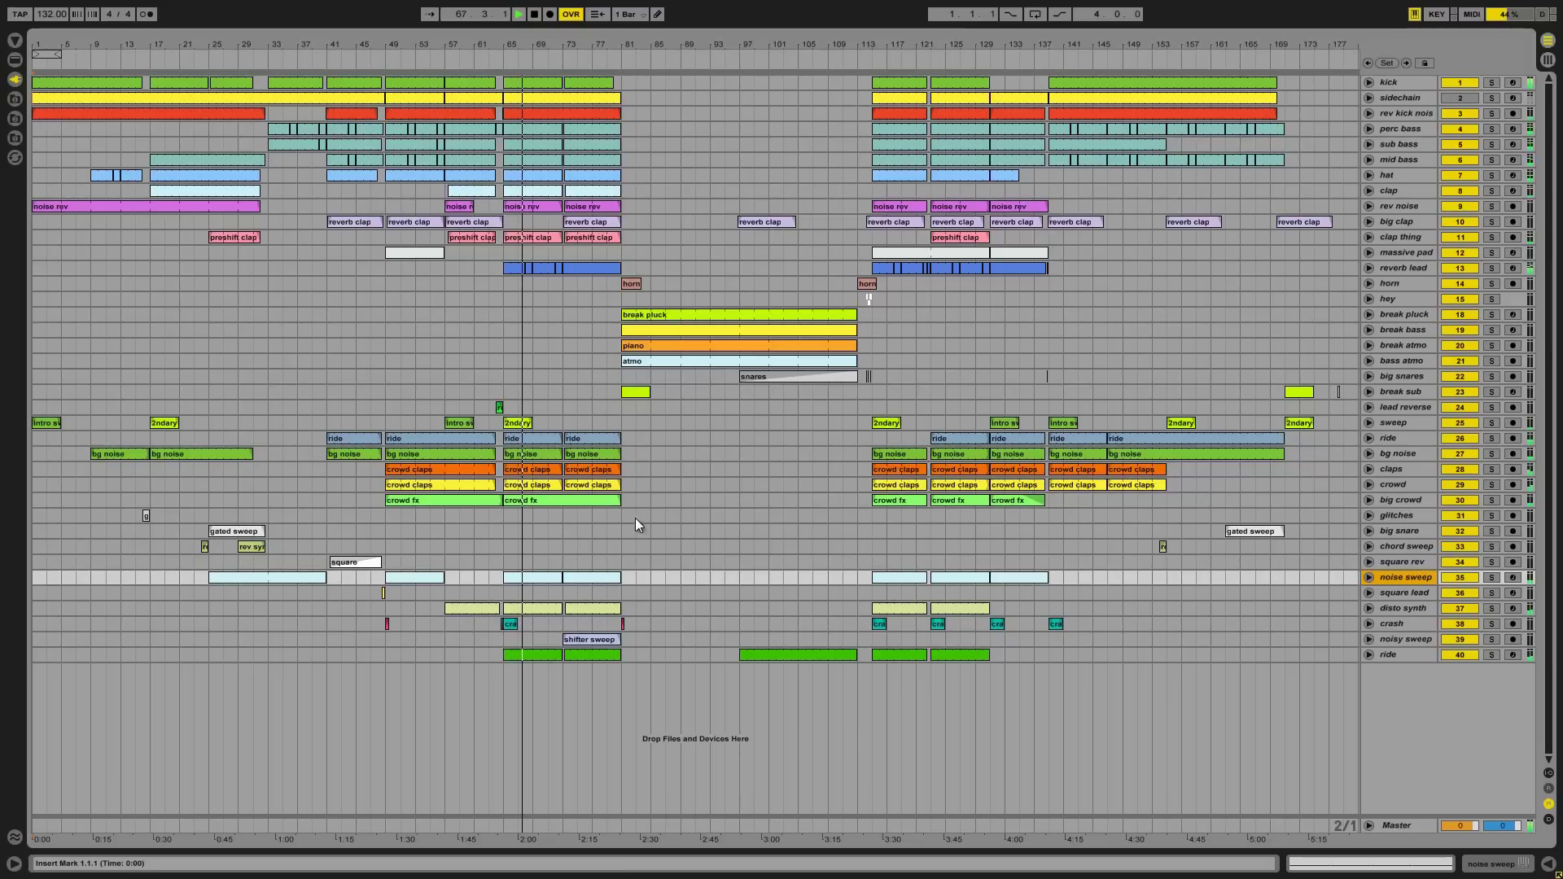
# Unfold the reverb lead track and show the MIDI notes of its clip at bar 73 in an enlarged note editor.
pyautogui.click(1368, 267)
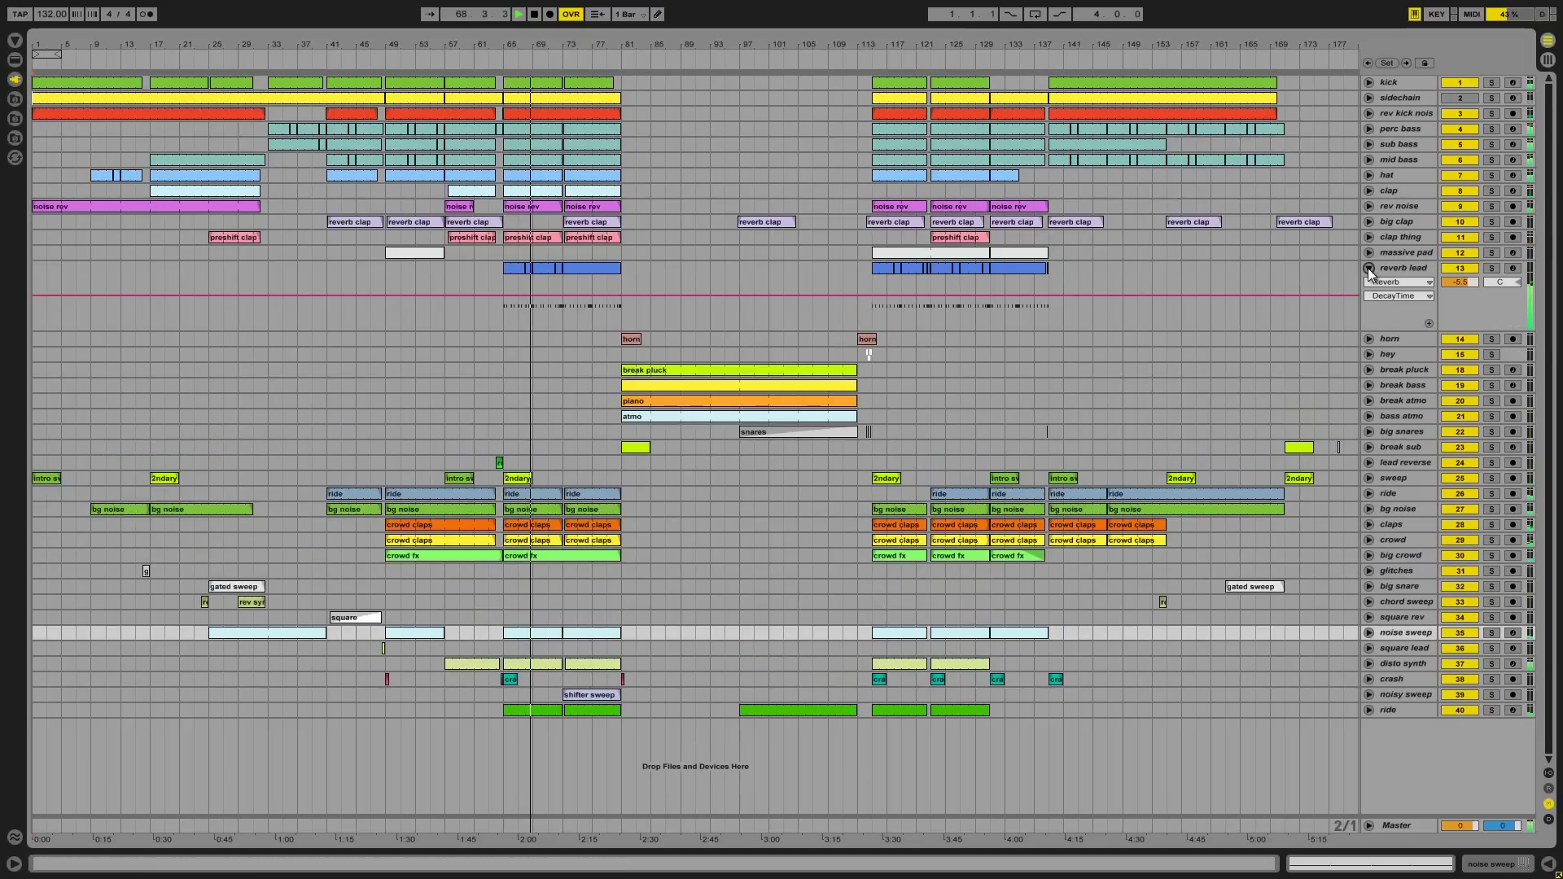
pyautogui.moveTo(560, 39); pyautogui.dragTo(561, 33)
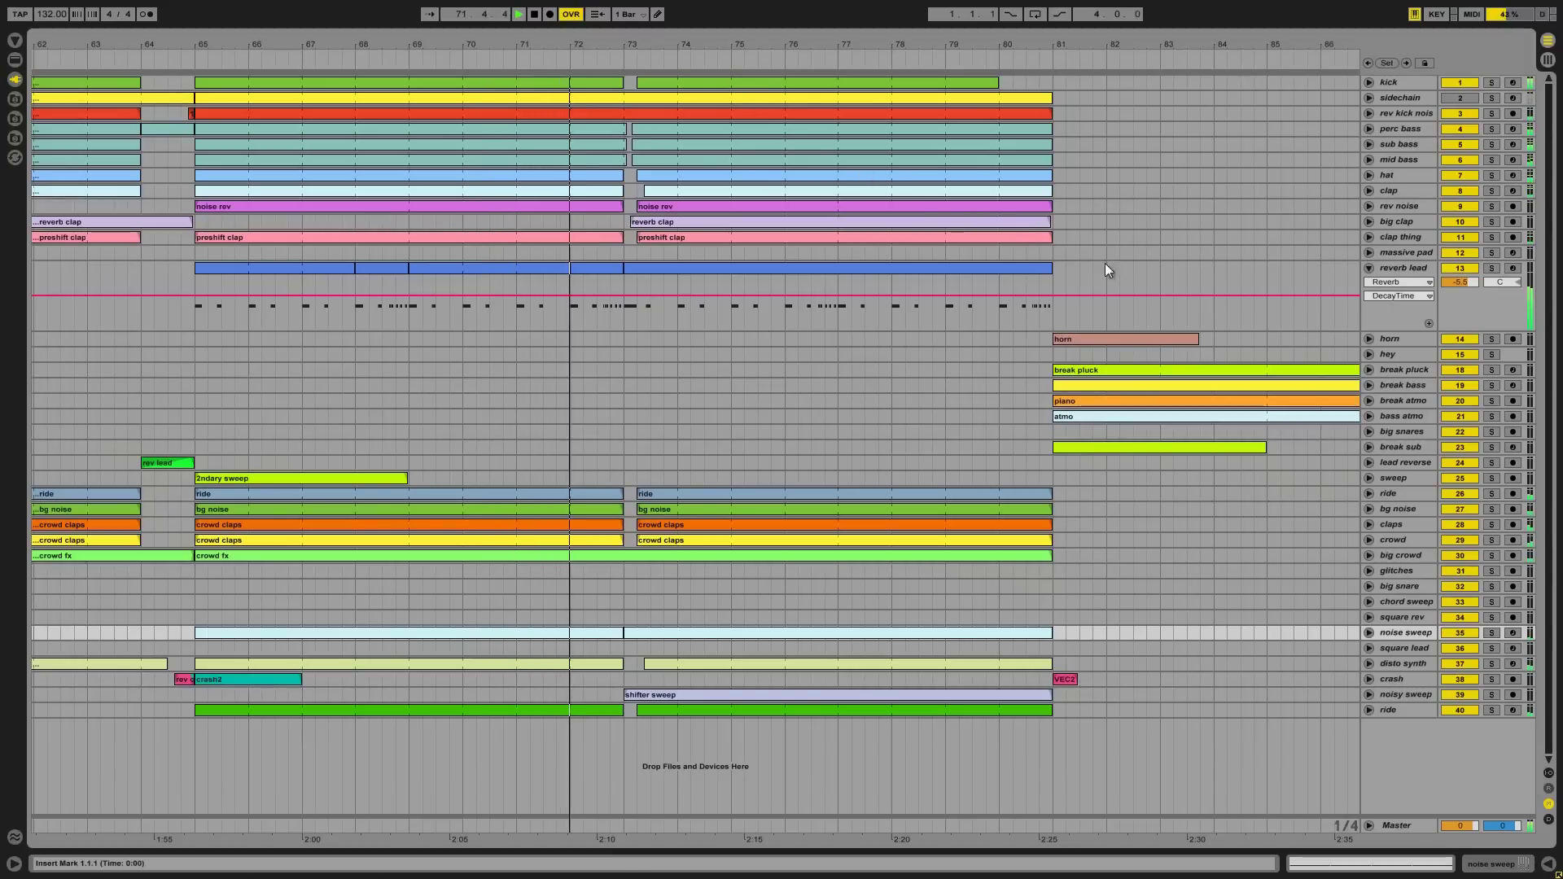
pyautogui.doubleClick(701, 267)
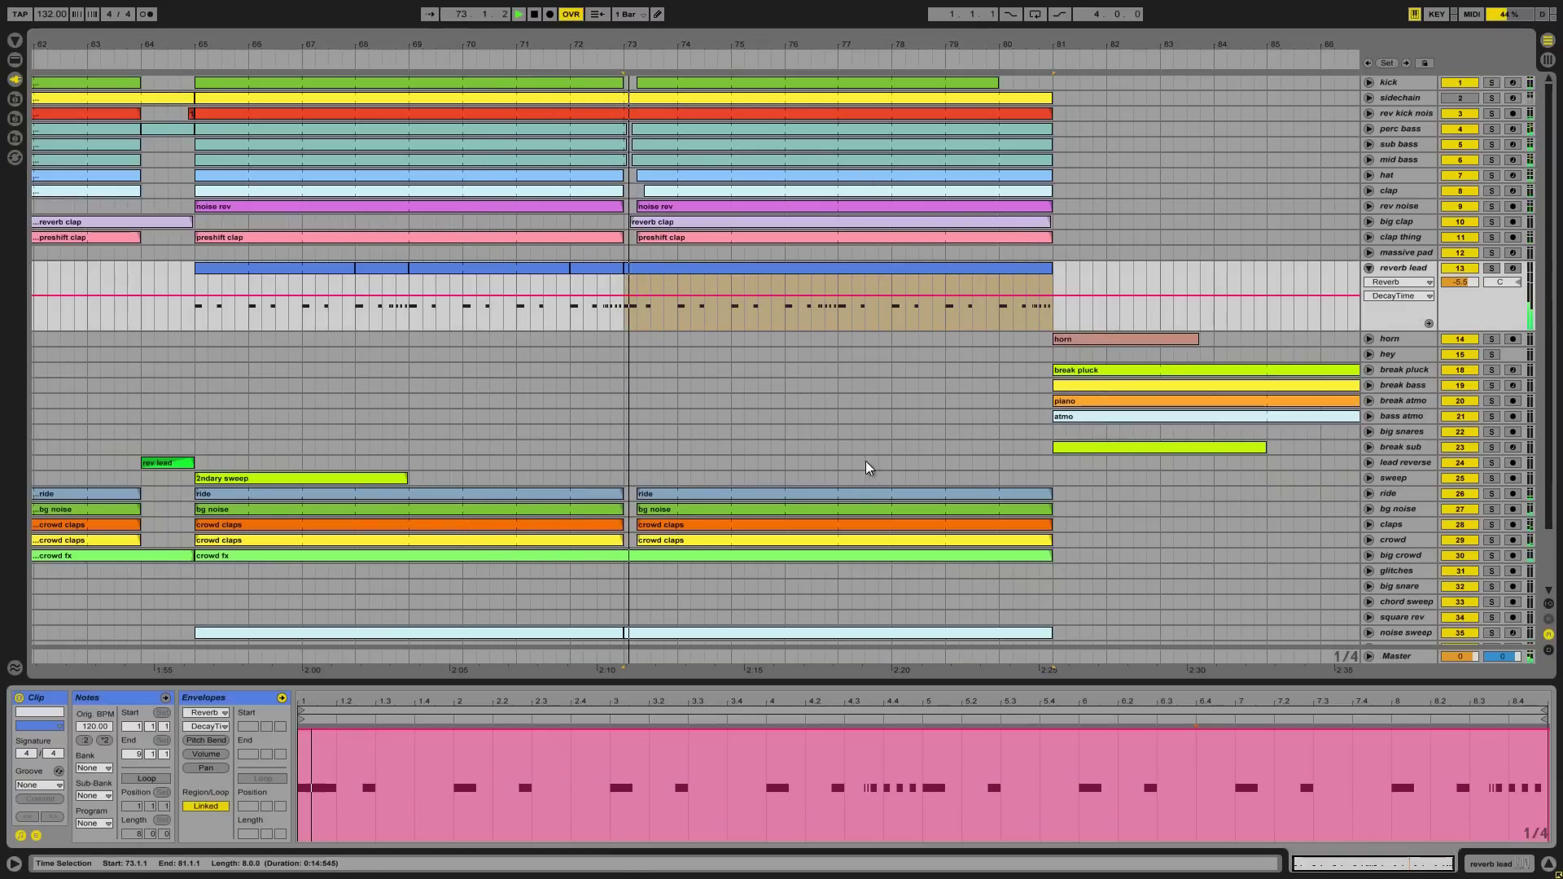
pyautogui.click(37, 836)
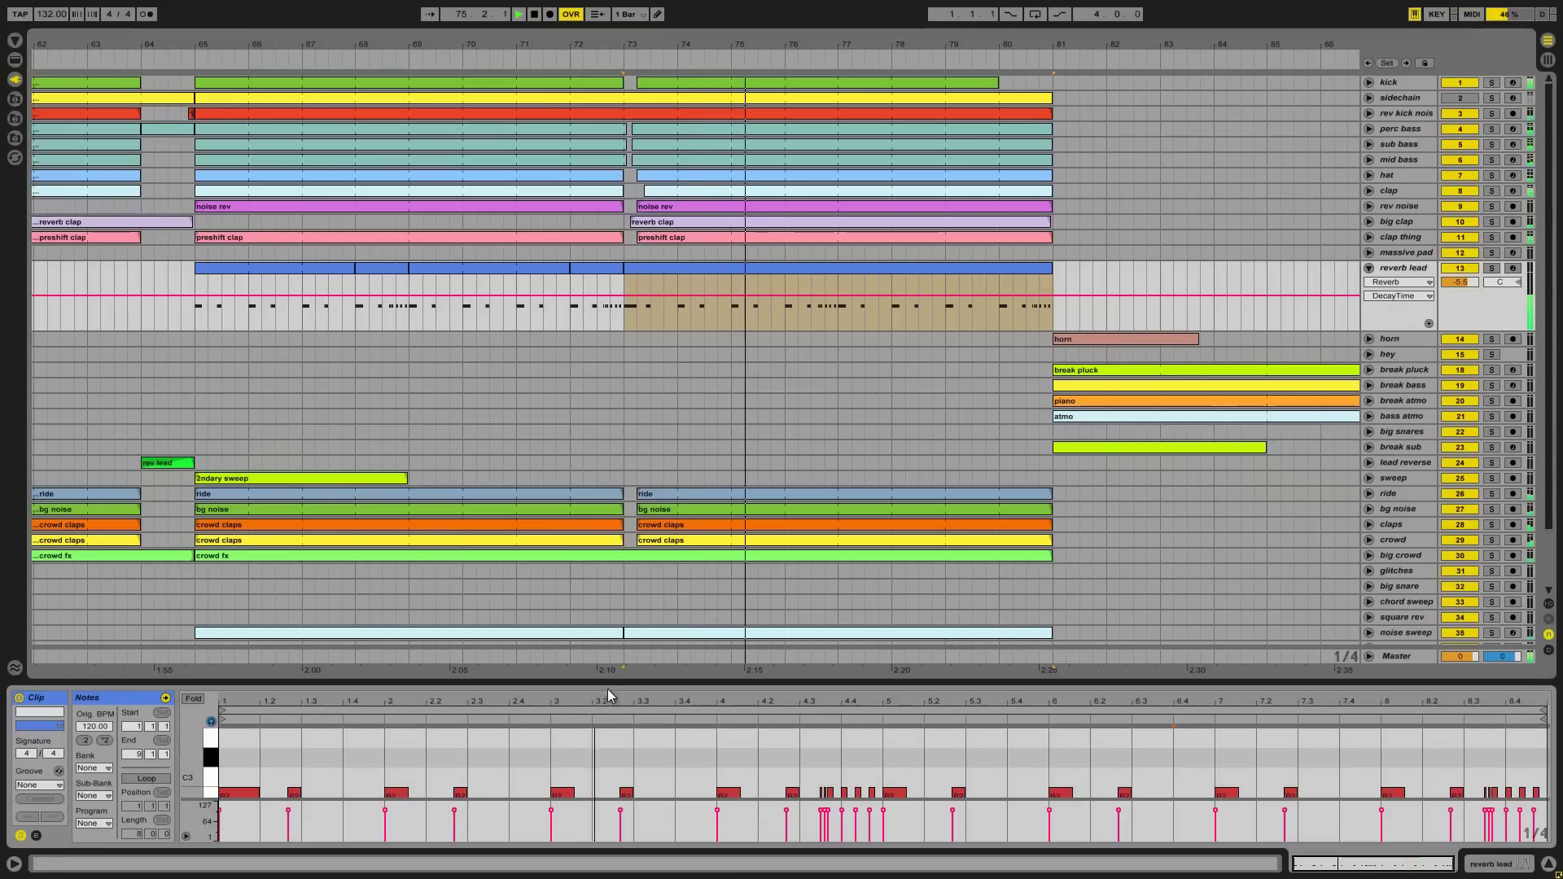
pyautogui.moveTo(604, 657); pyautogui.dragTo(604, 613)
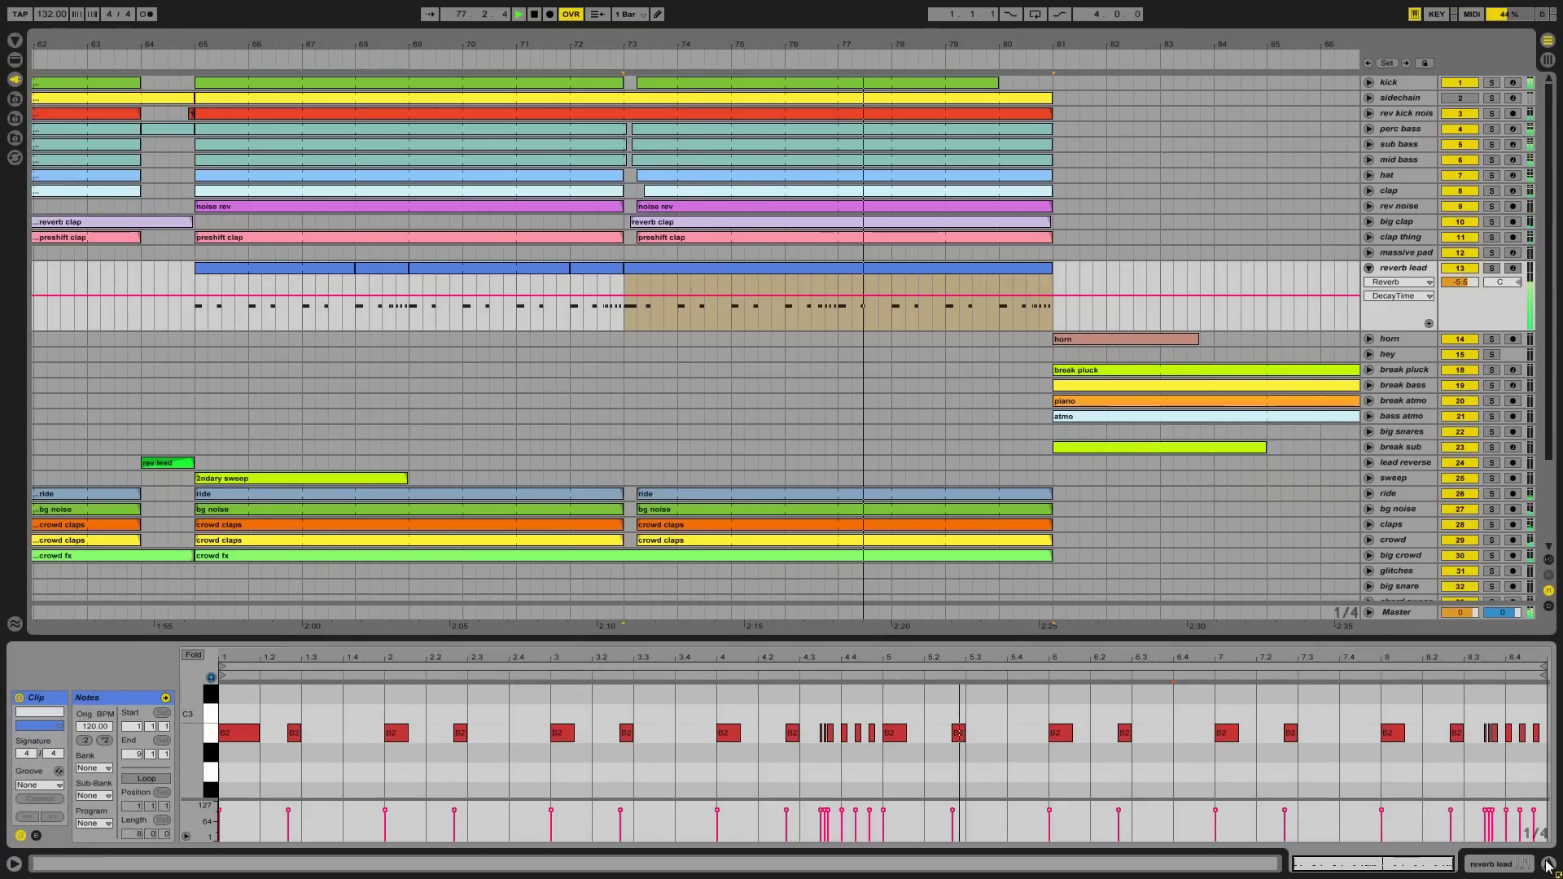
# Show the reverb lead clip's MIDI Ctrl pitch bend envelope.
pyautogui.click(35, 836)
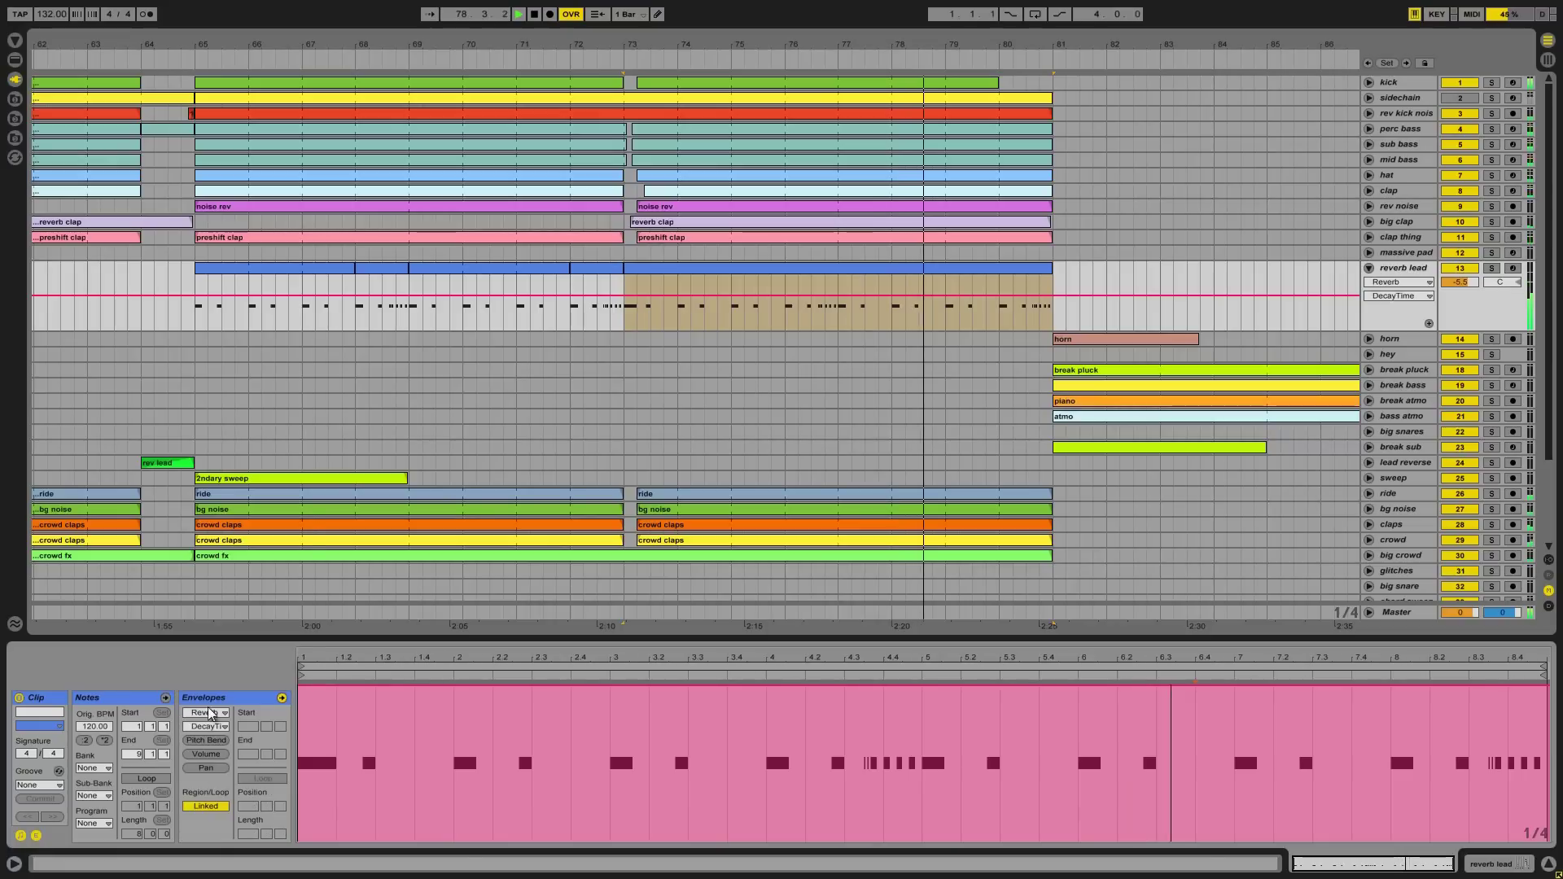
pyautogui.click(205, 712)
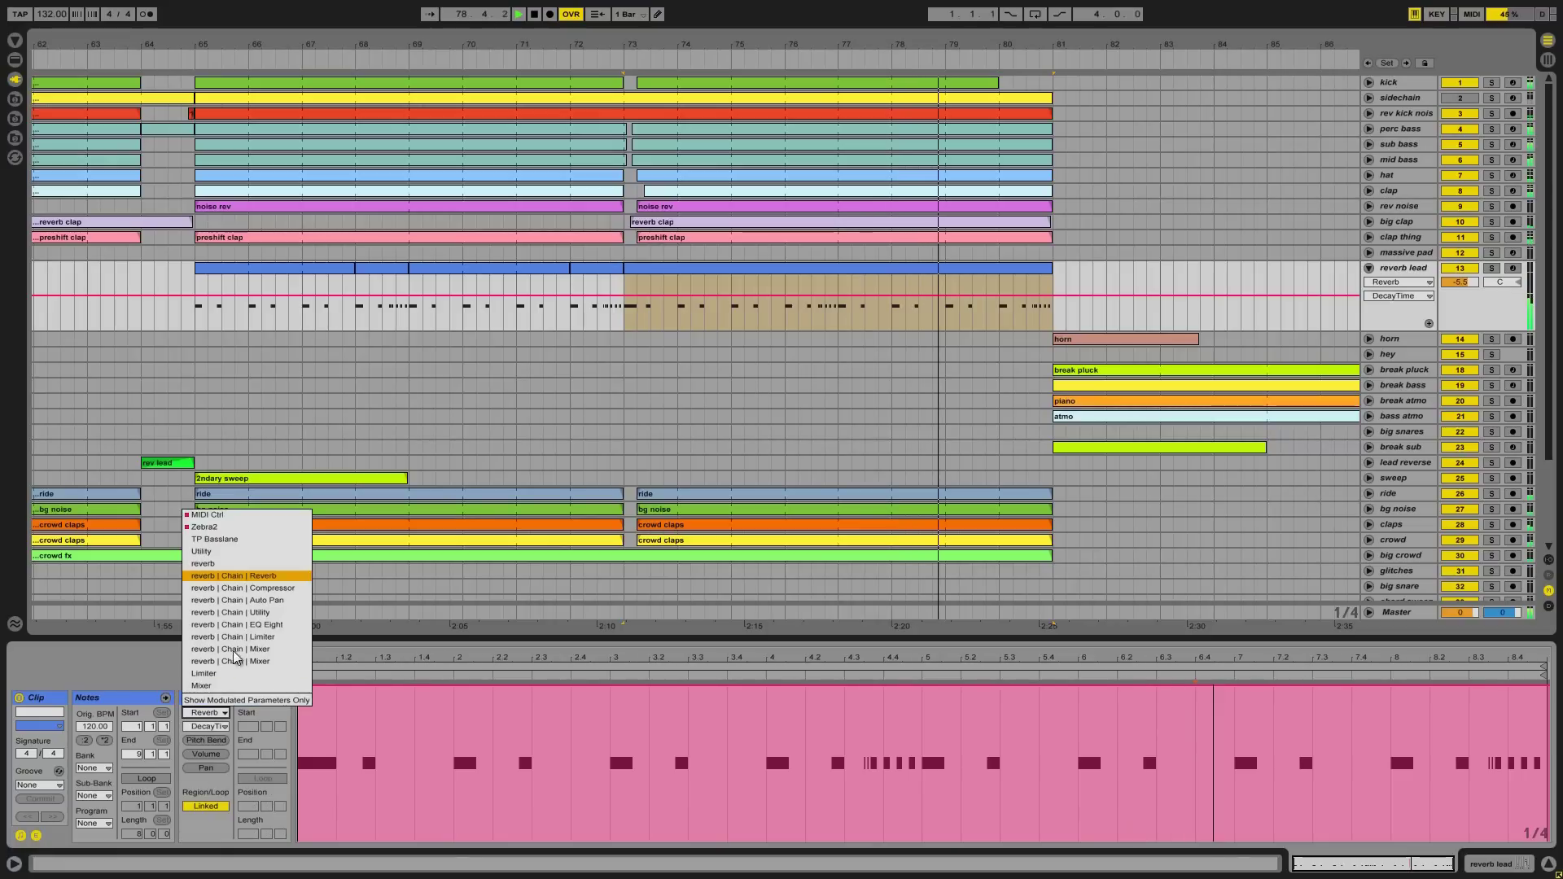
pyautogui.click(222, 515)
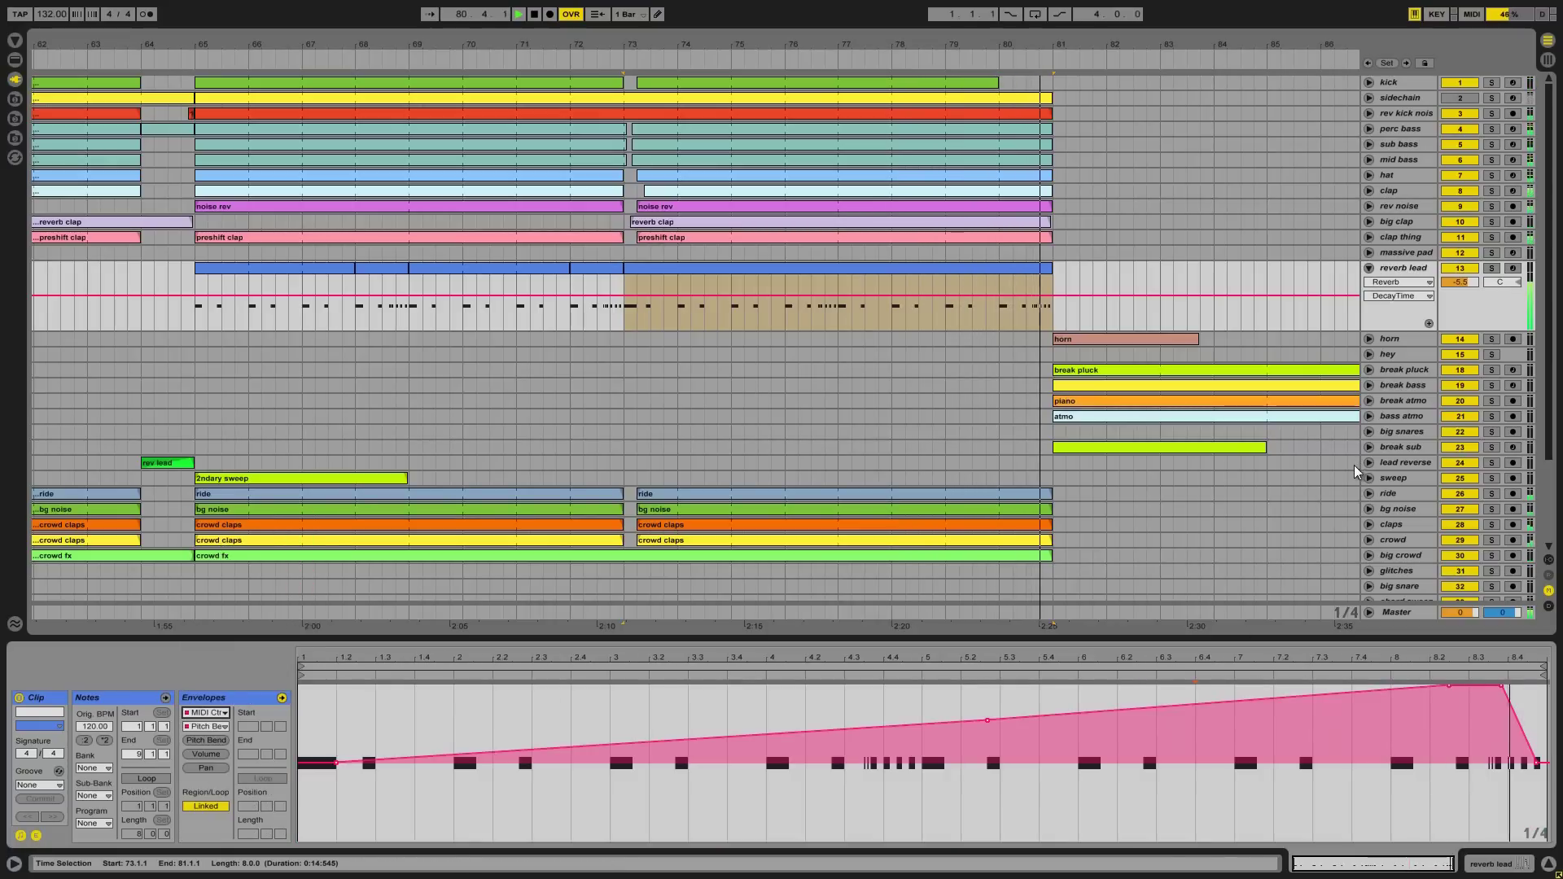
# Fold the reverb lead track and unfold the horn track to view its clip at bar 81.
pyautogui.click(1368, 271)
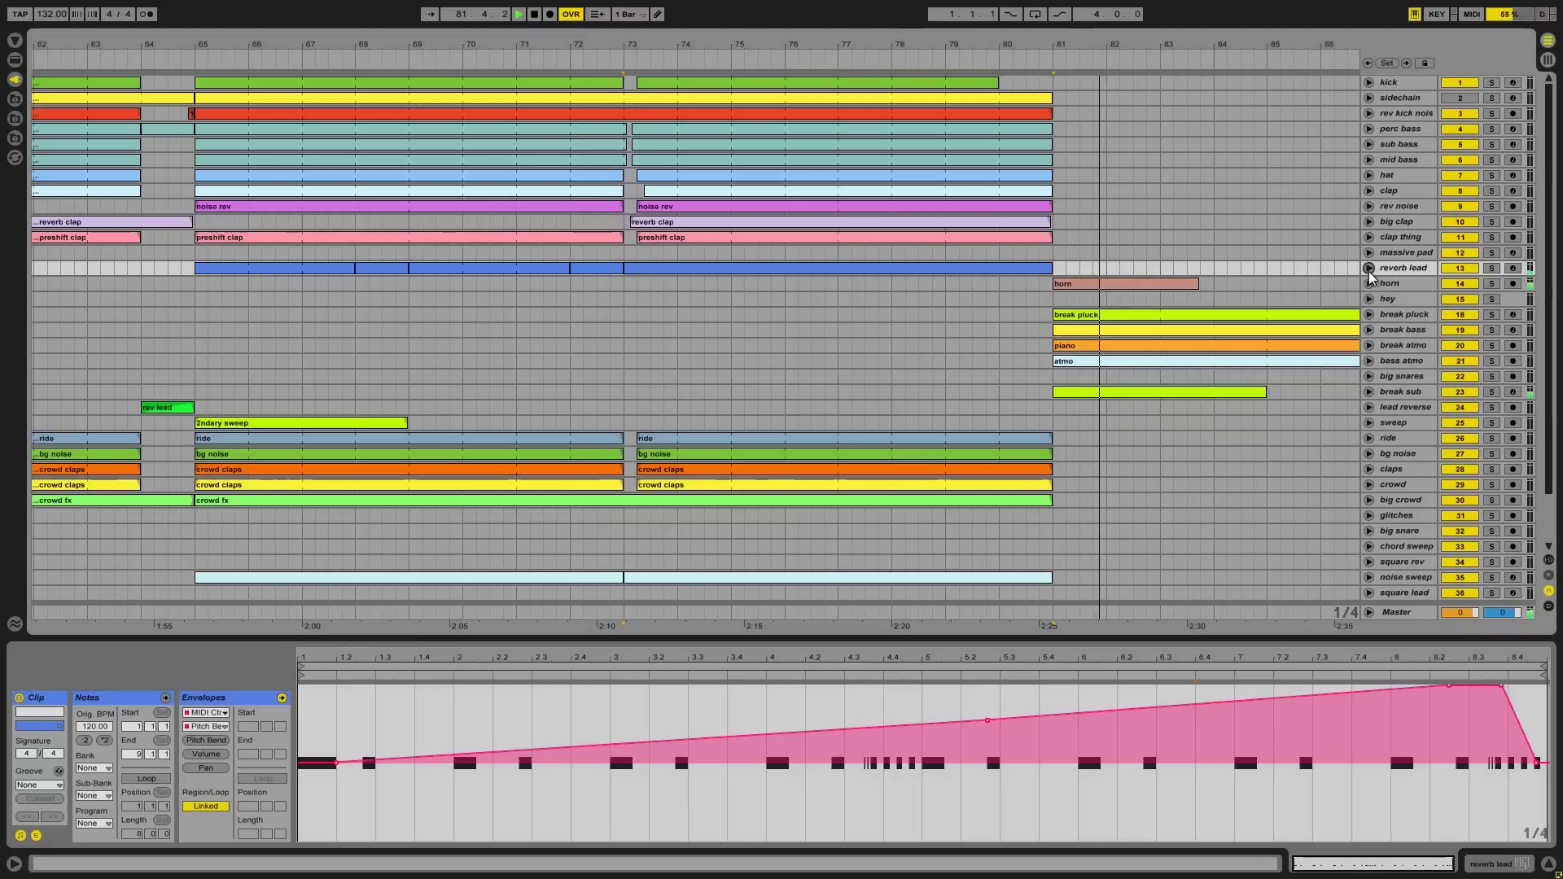
pyautogui.click(1369, 284)
pyautogui.click(1410, 281)
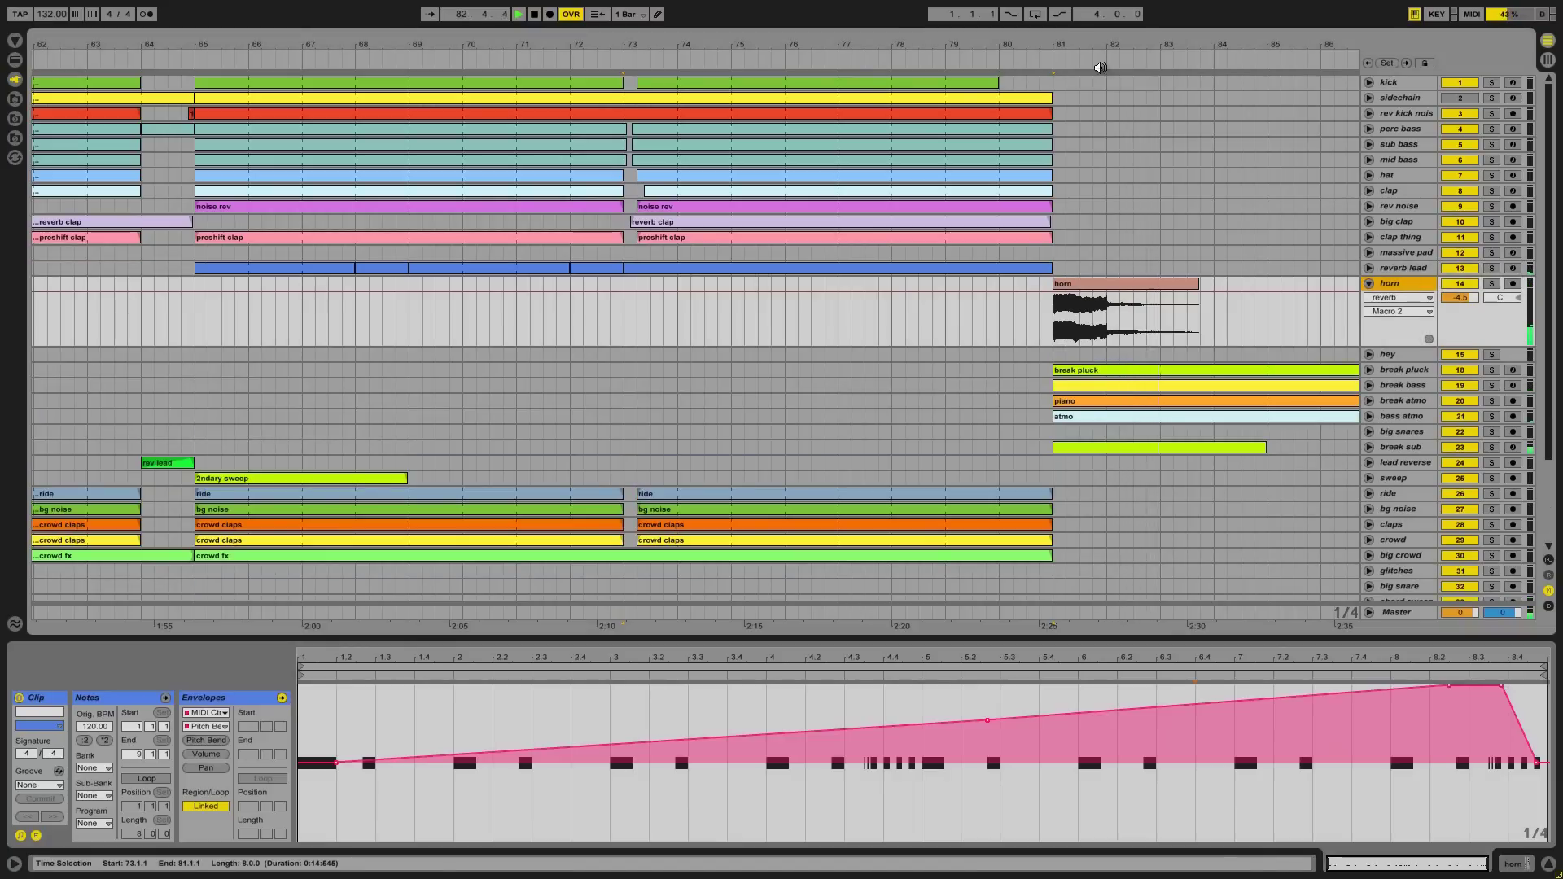
pyautogui.moveTo(1091, 50); pyautogui.dragTo(1093, 46)
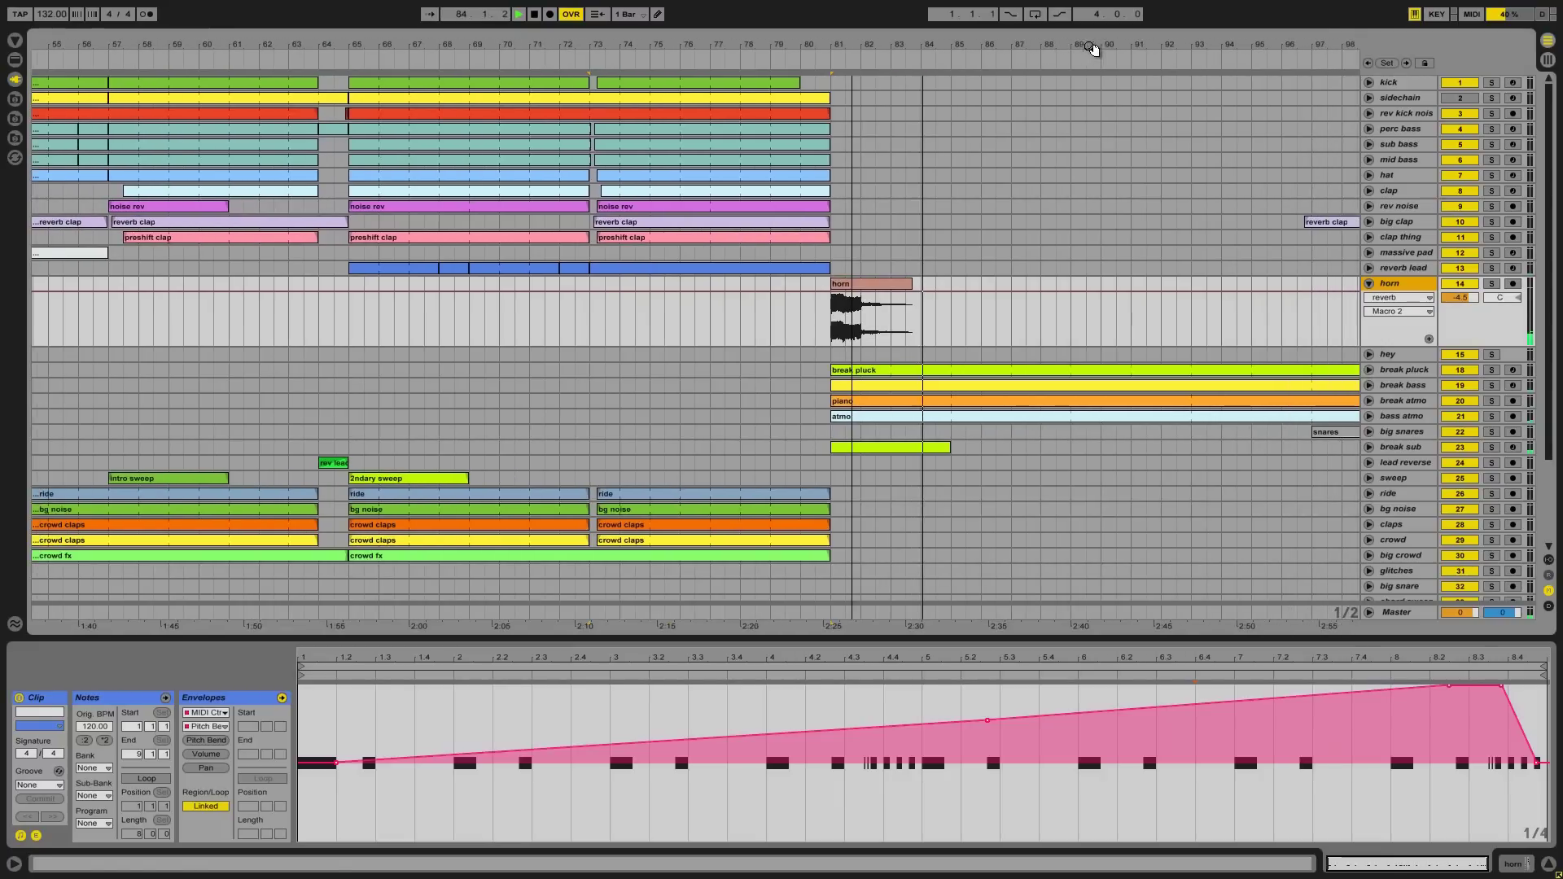
# Fold the horn track, return to the overview of the whole arrangement and hide the clip's envelope editor.
pyautogui.click(1370, 283)
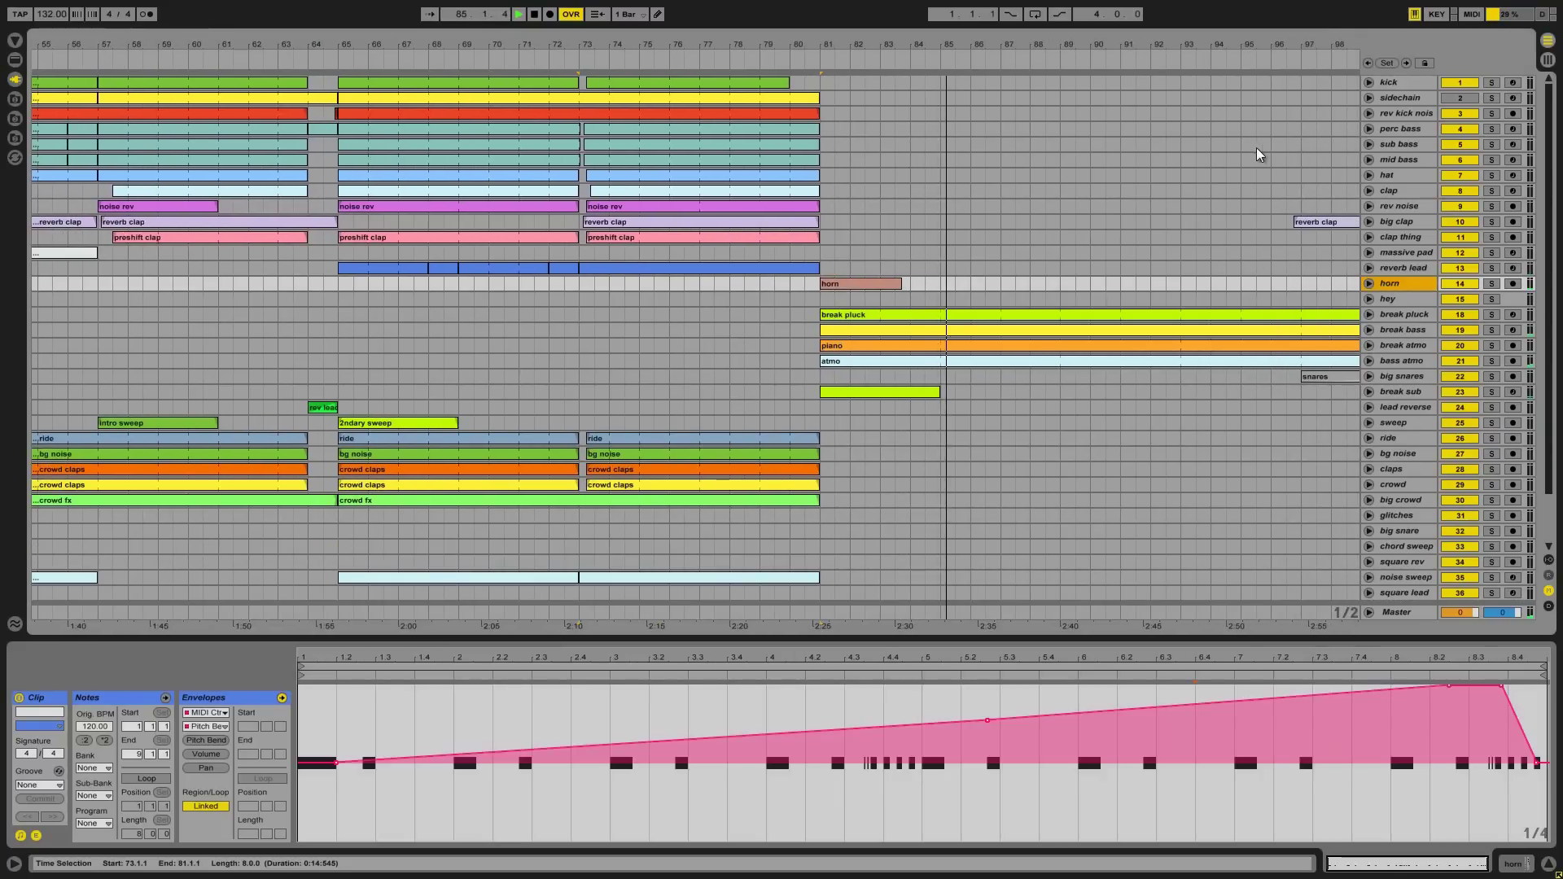
pyautogui.moveTo(1061, 41); pyautogui.dragTo(1054, 38)
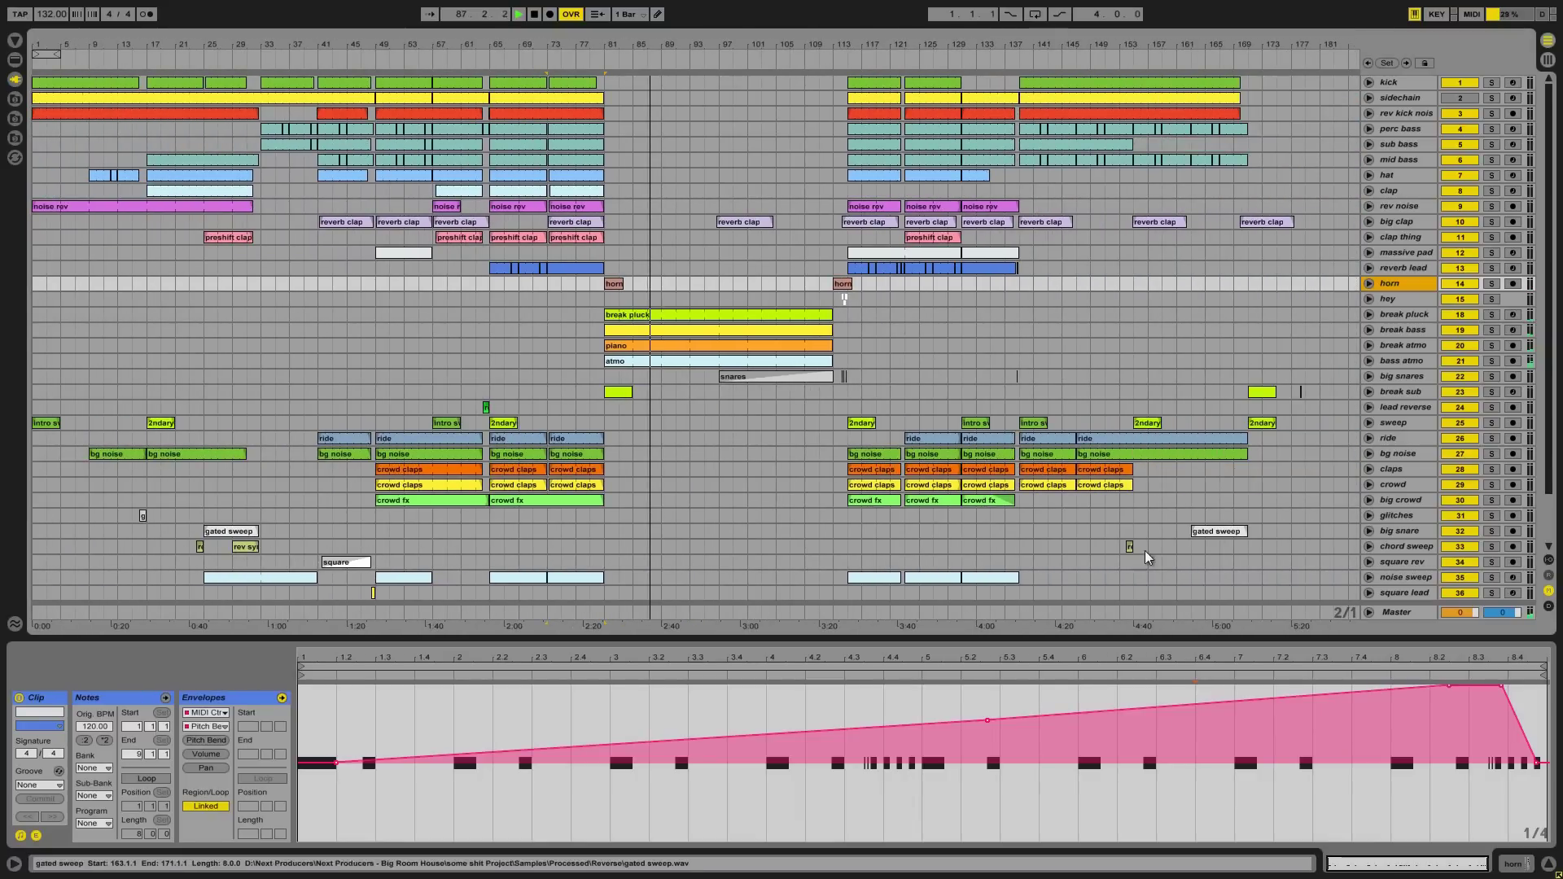
pyautogui.click(1549, 866)
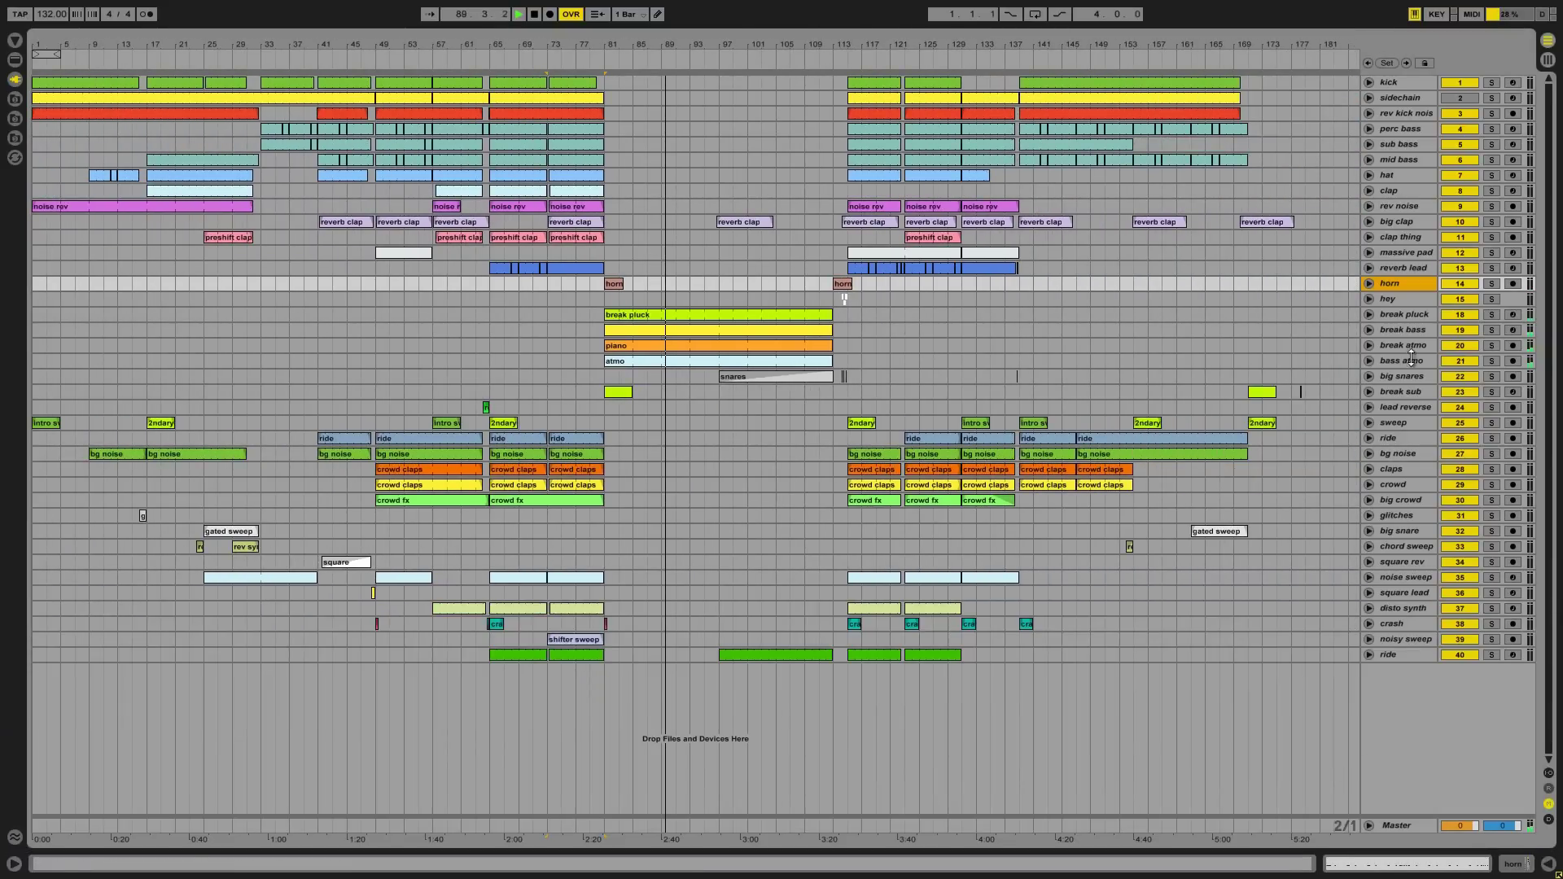
# Unfold the break bass track to check its Mixer Chain Volume automation across the break.
pyautogui.click(1383, 328)
pyautogui.click(1370, 331)
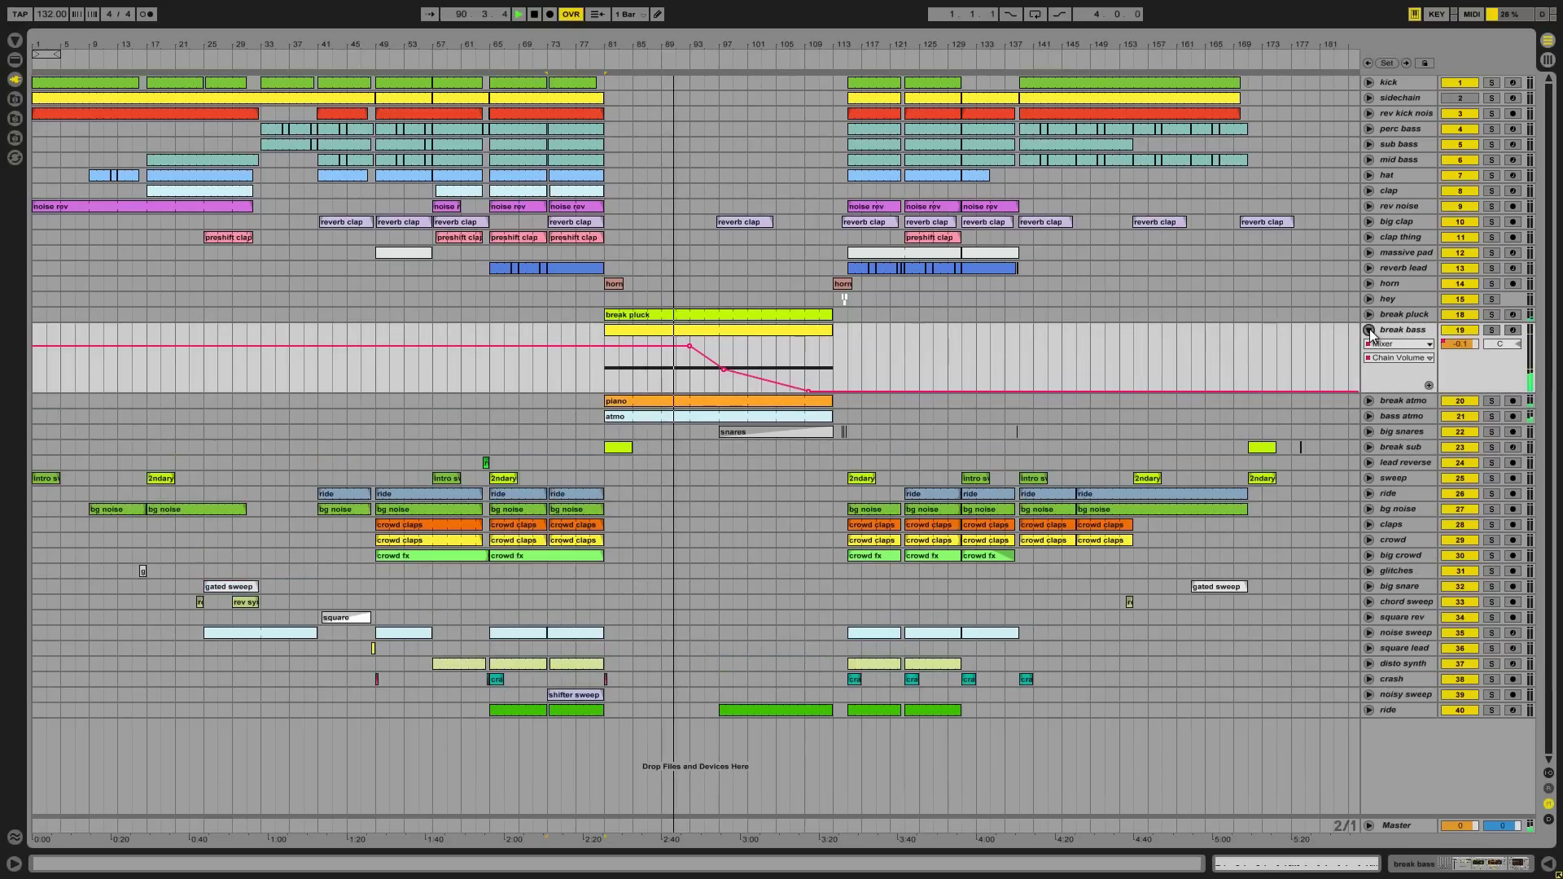
pyautogui.click(1381, 331)
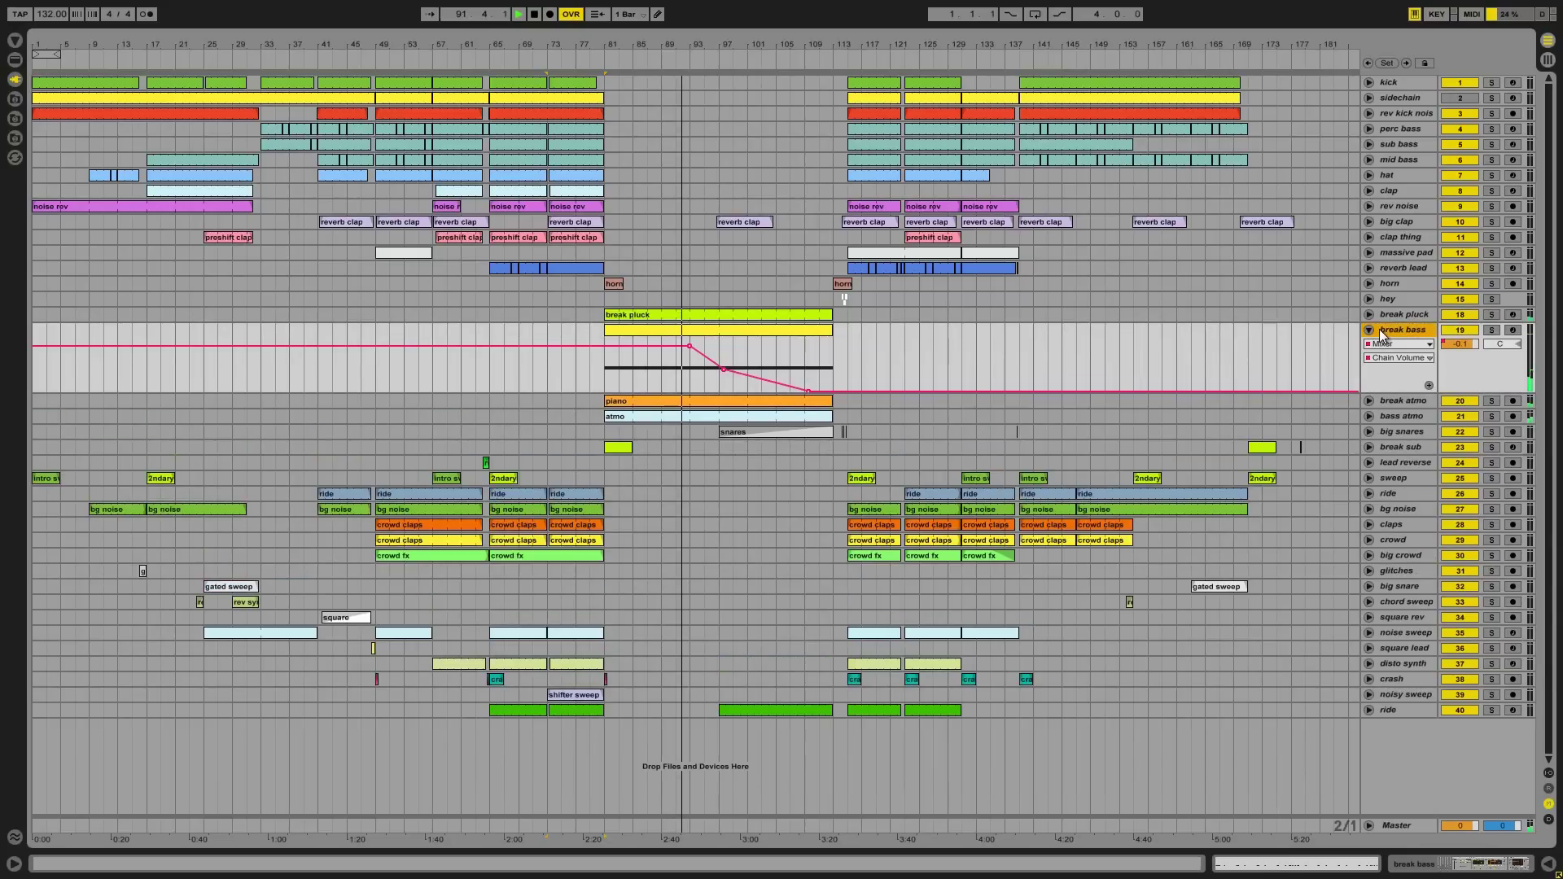
# Show the break pluck track's Auto Filter Frequency automation, and fold the break pluck and break bass tracks after checking it.
pyautogui.click(1370, 314)
pyautogui.click(1398, 329)
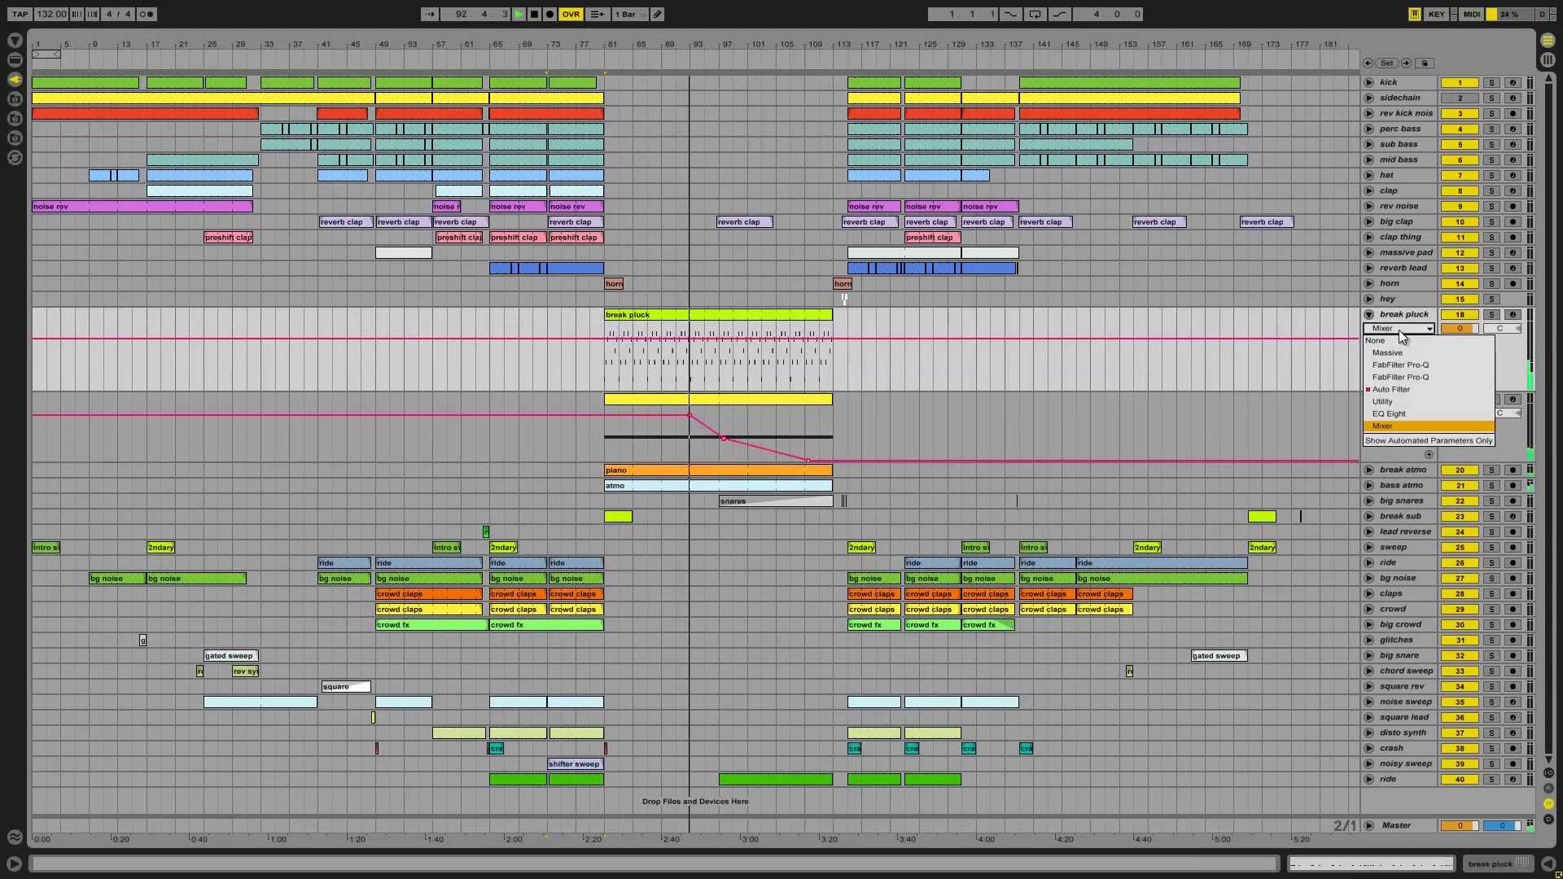
pyautogui.click(1397, 388)
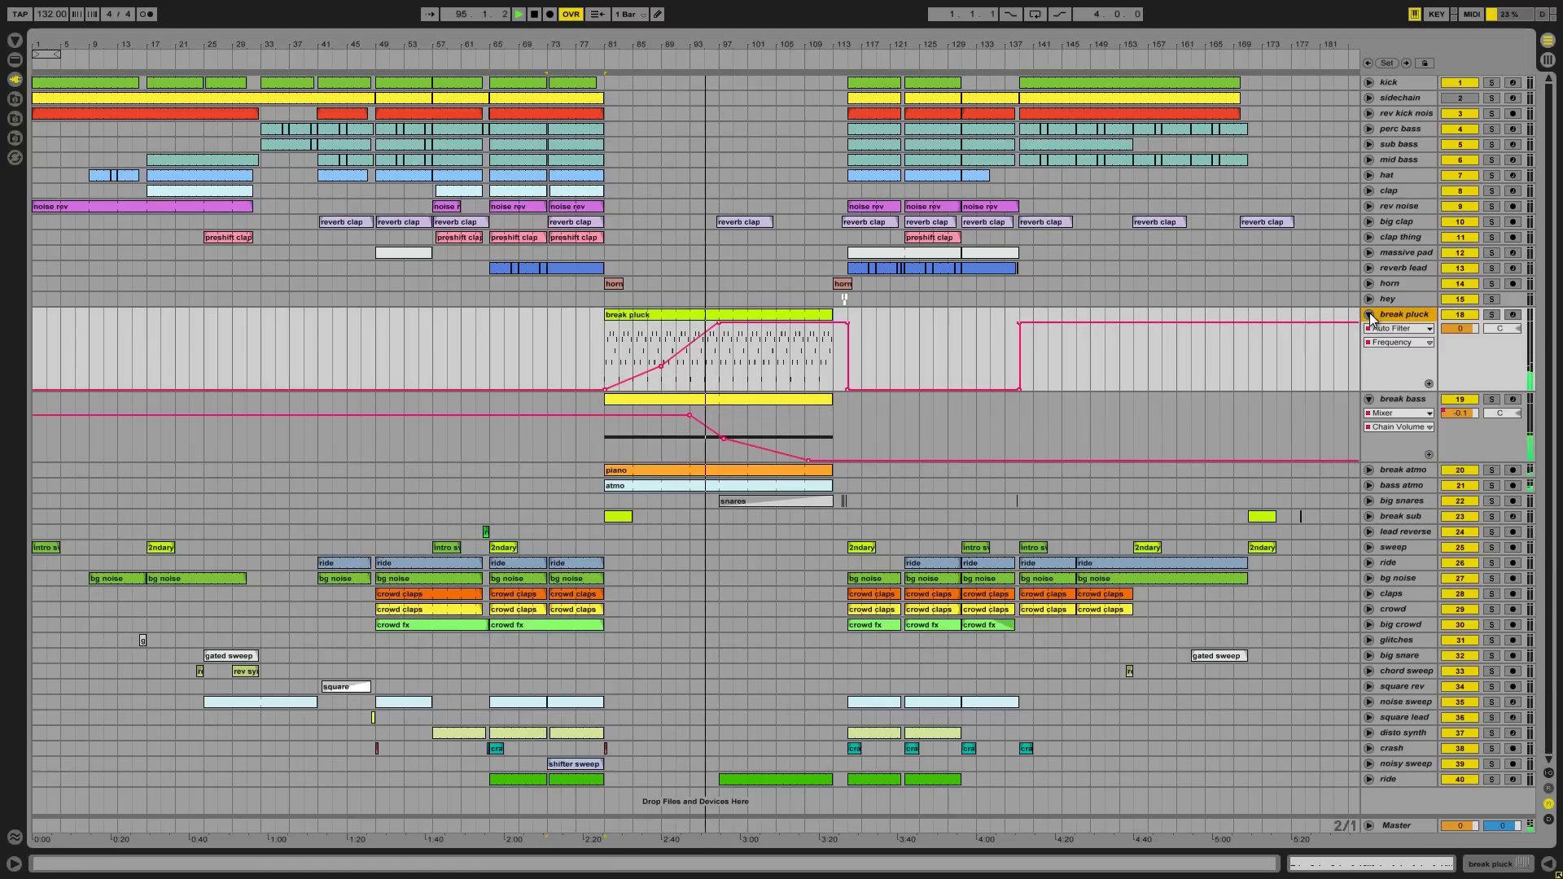
pyautogui.click(1369, 315)
pyautogui.click(1369, 330)
# Unfold the break atmo and bass atmo tracks one after the other to check their break clips, folding each again.
pyautogui.click(1384, 346)
pyautogui.click(1369, 345)
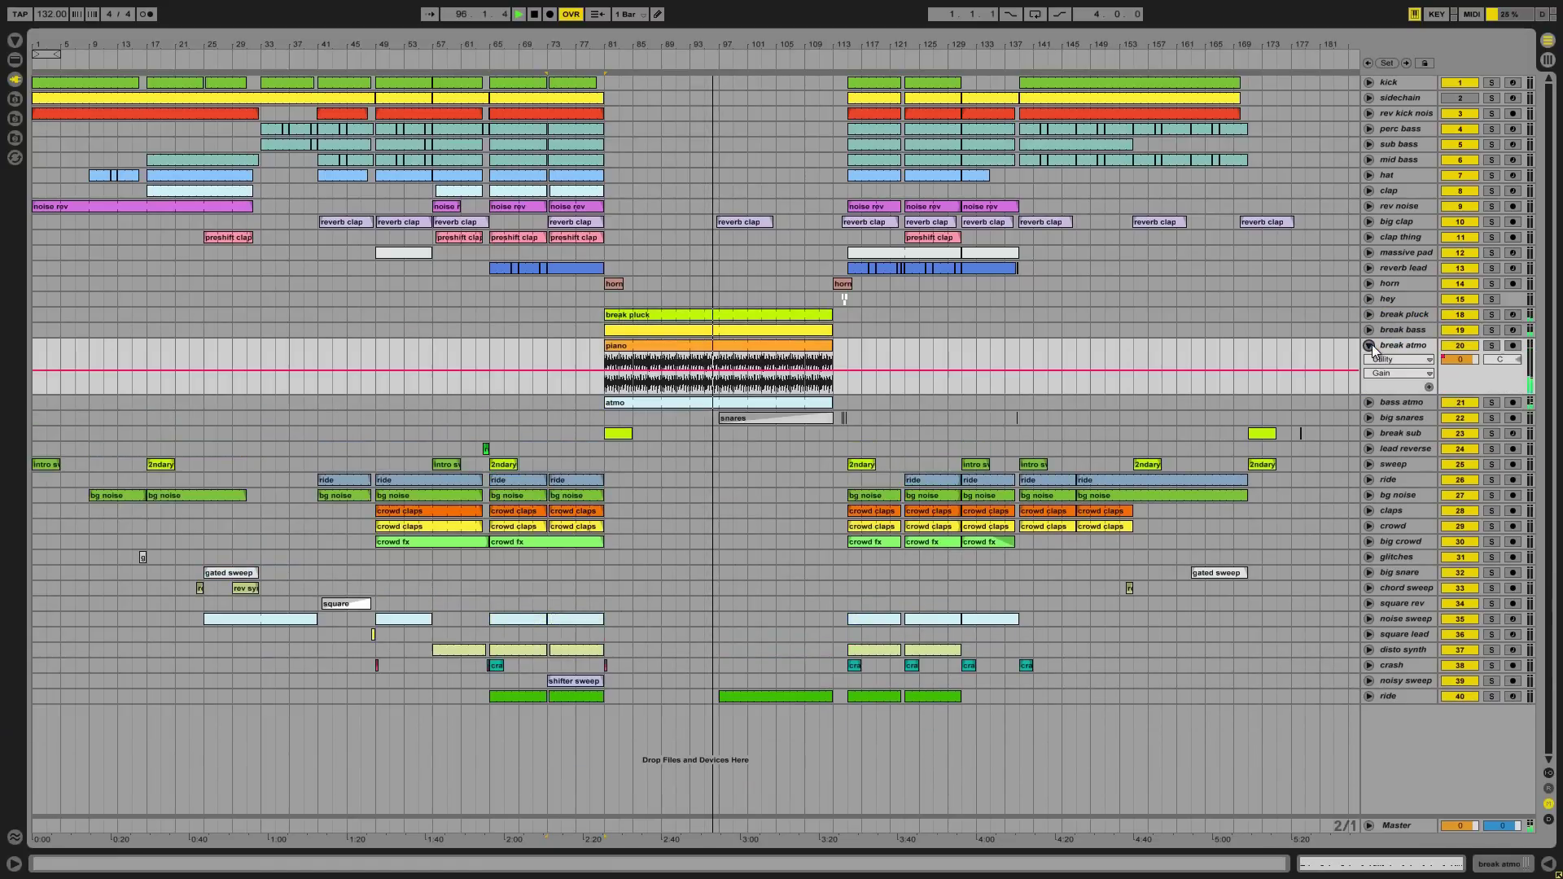
pyautogui.click(1369, 345)
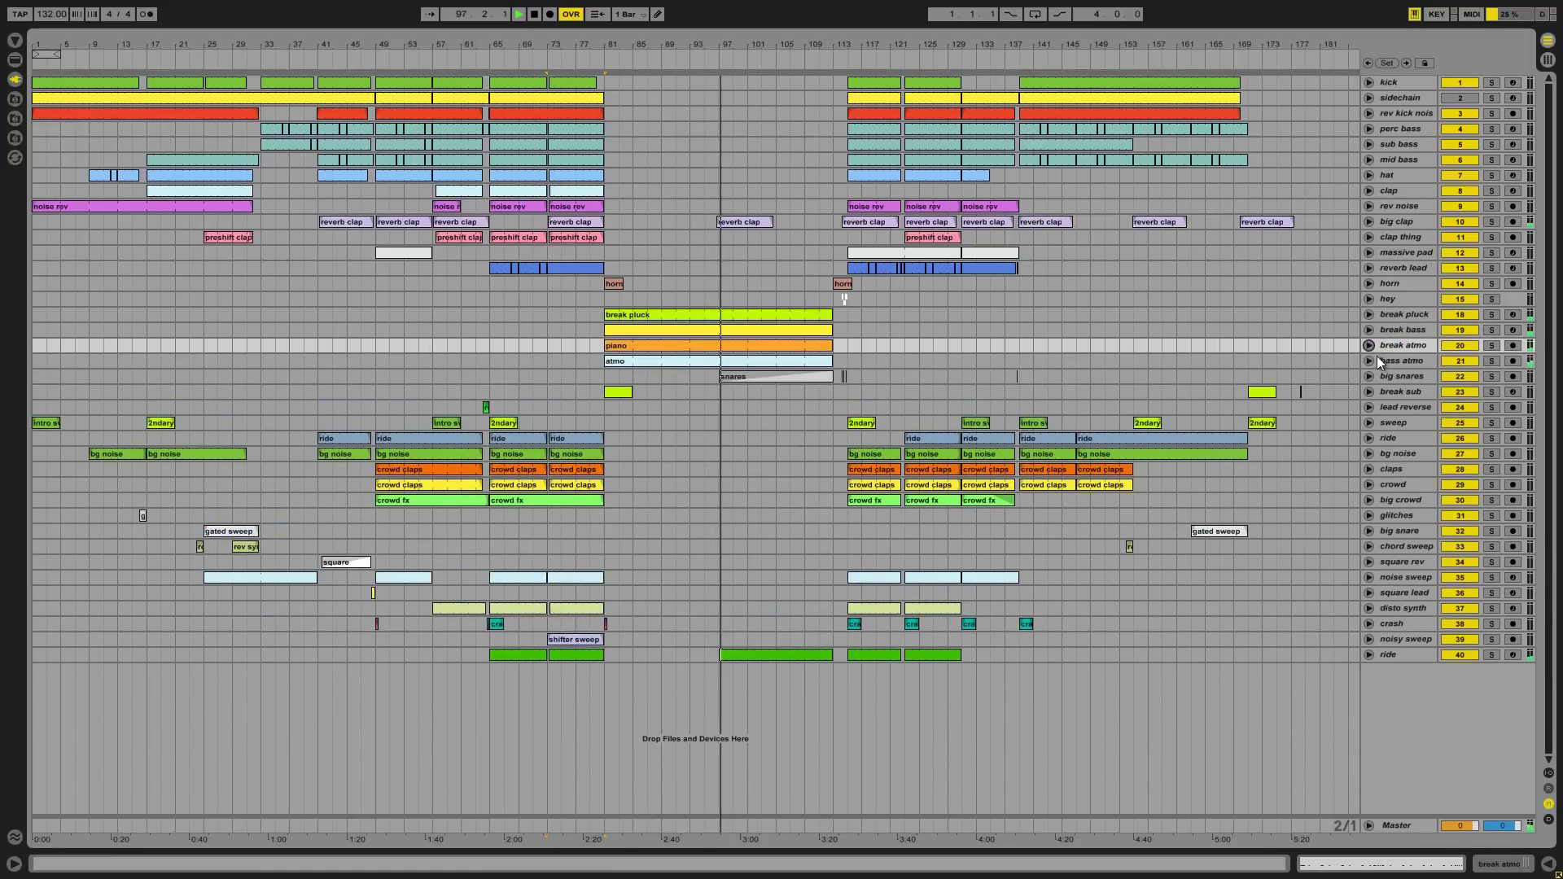
pyautogui.click(1376, 358)
pyautogui.click(1370, 361)
pyautogui.click(1370, 361)
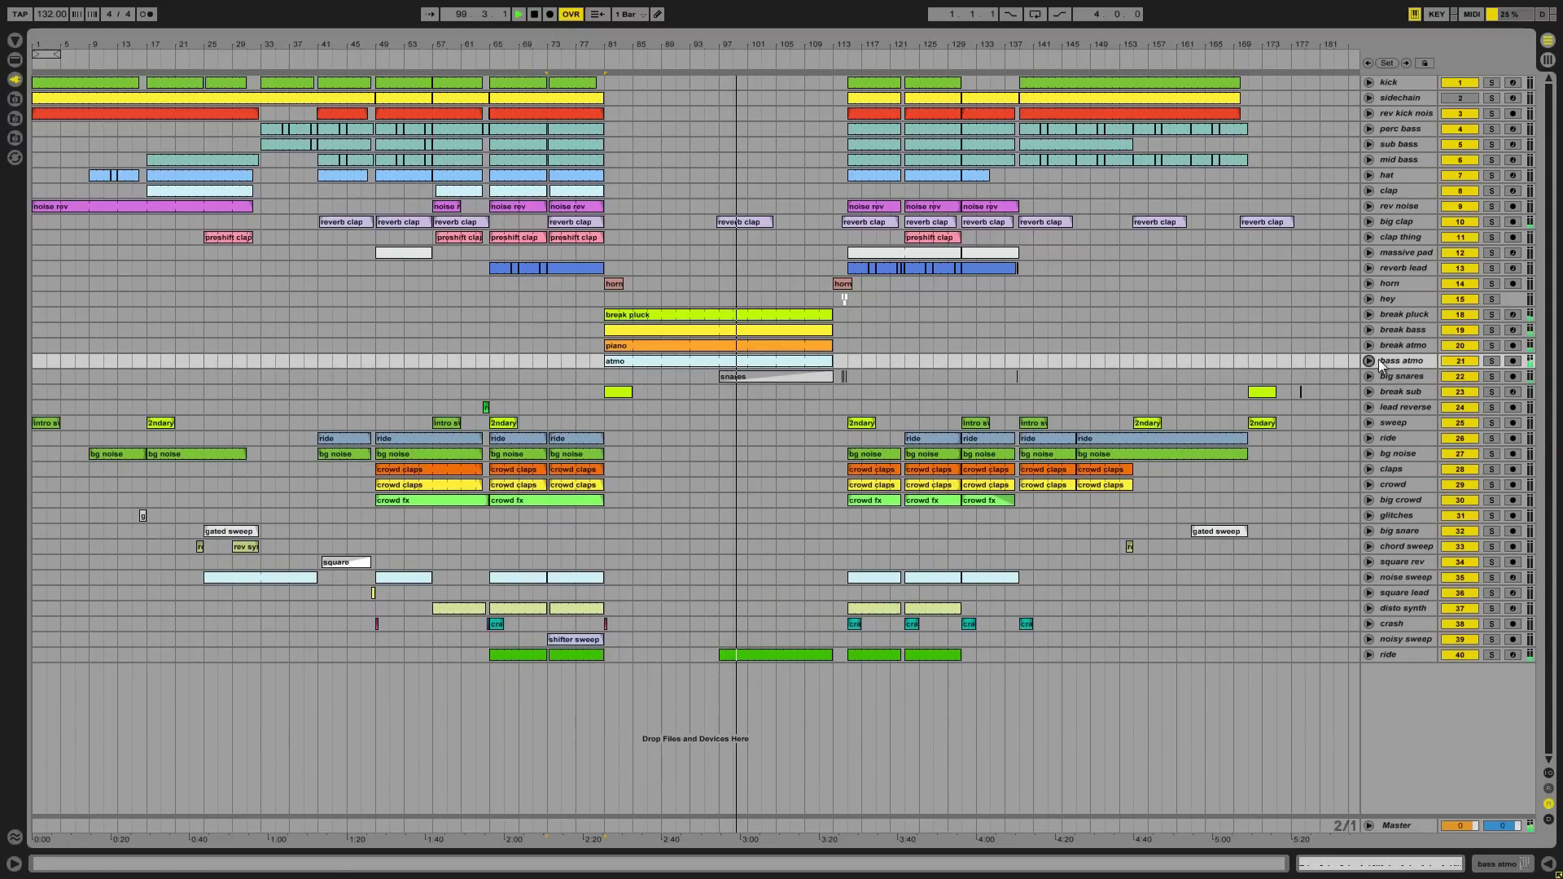
# Unfold ride track 40 to view its clips around the second half of the break, and fold it again.
pyautogui.click(1369, 655)
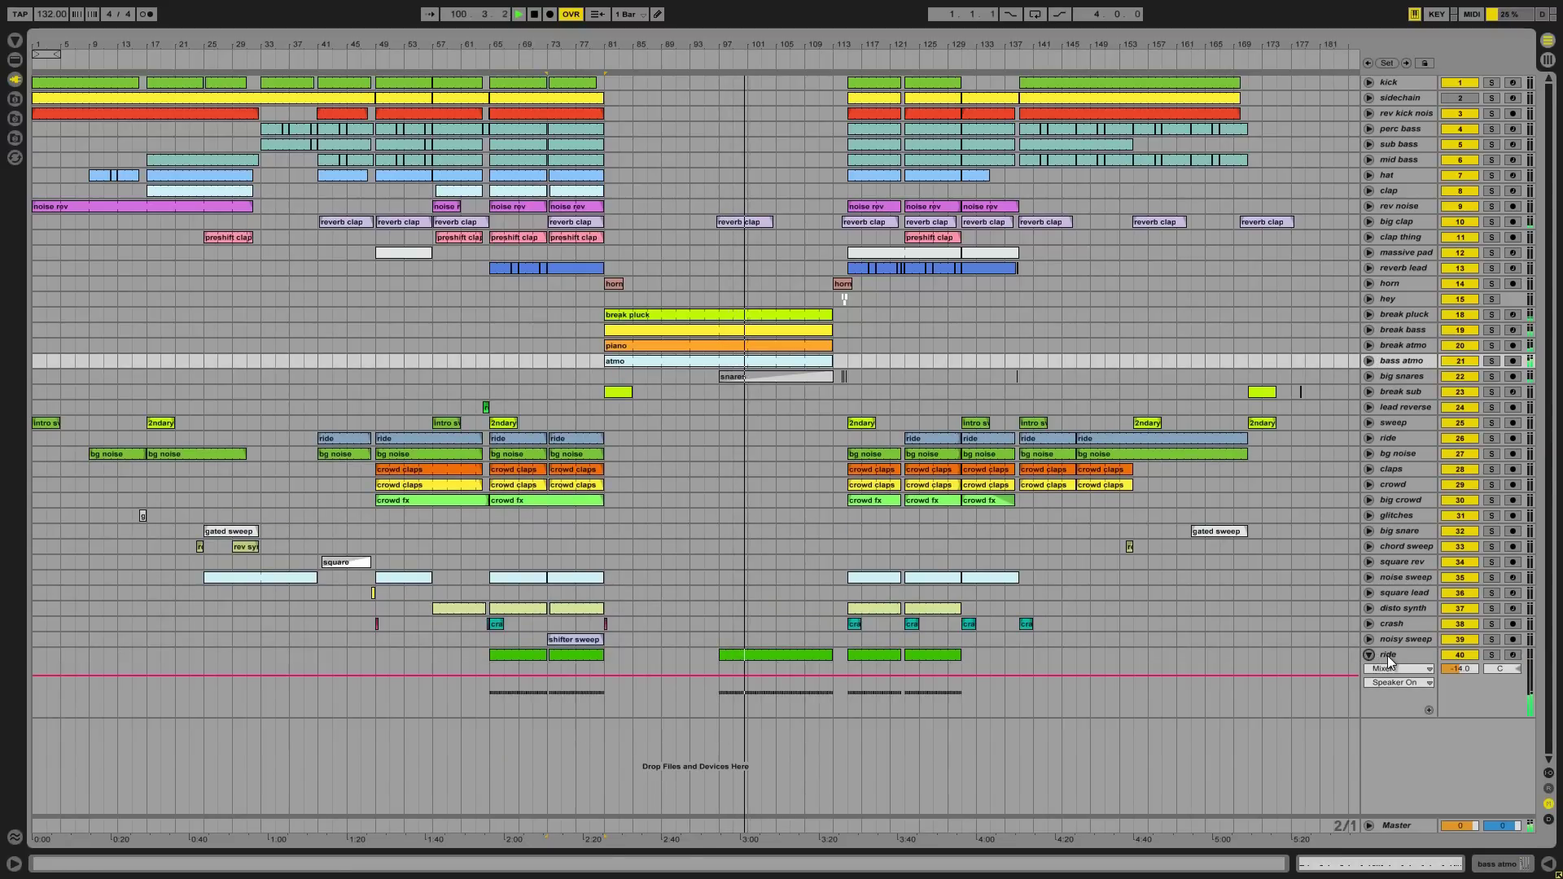
pyautogui.click(1387, 656)
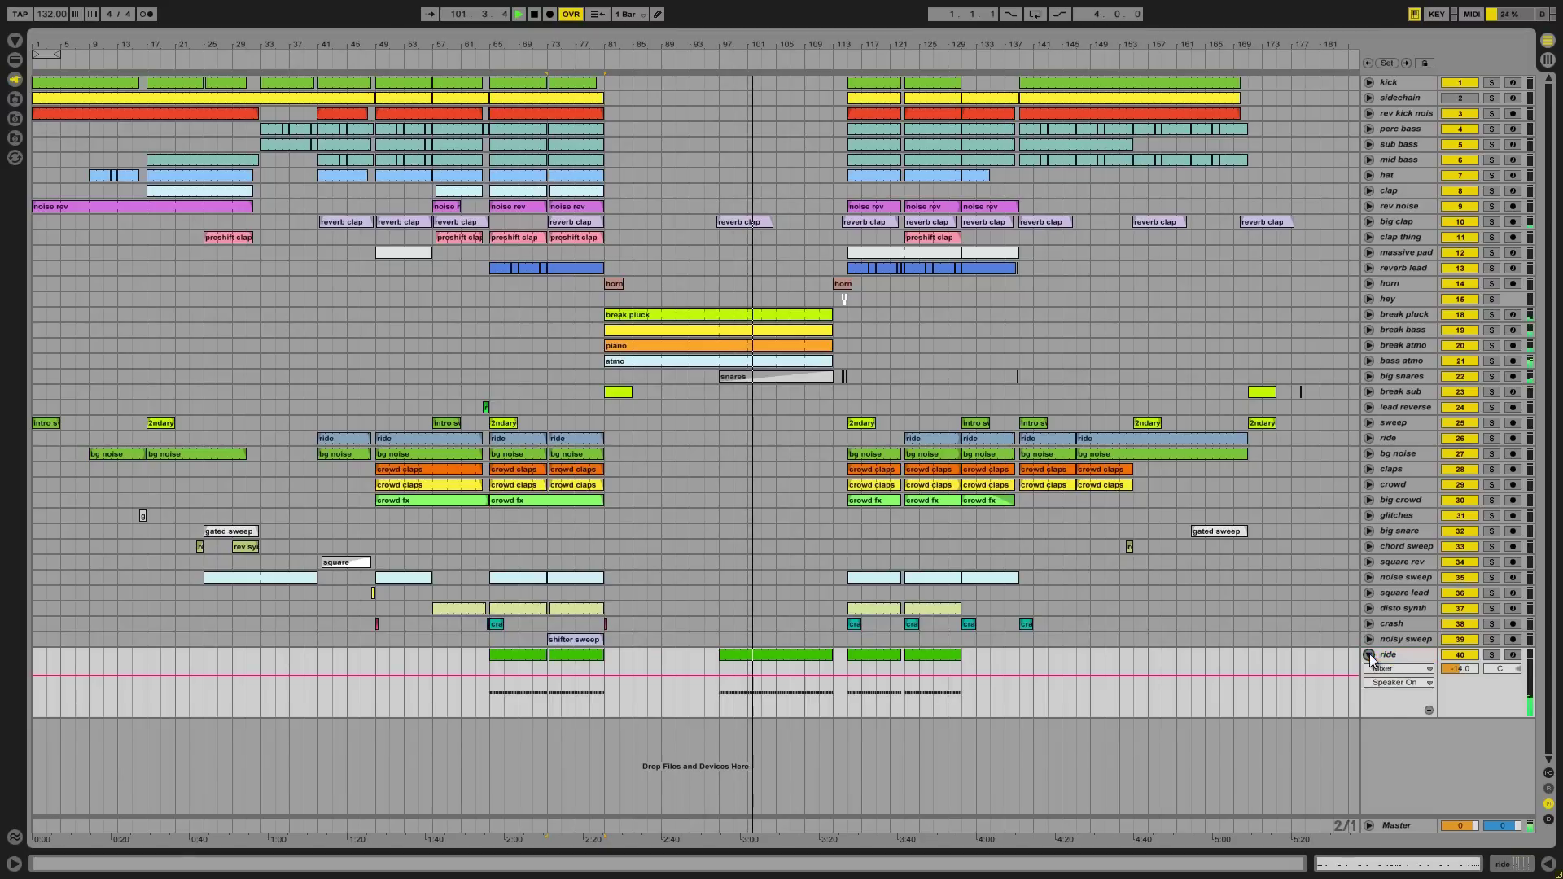
pyautogui.click(1370, 654)
# Inspect the big snares track's build-up clip from bar 97 up close, fold the track and return to the full arrangement.
pyautogui.click(1378, 375)
pyautogui.click(1369, 376)
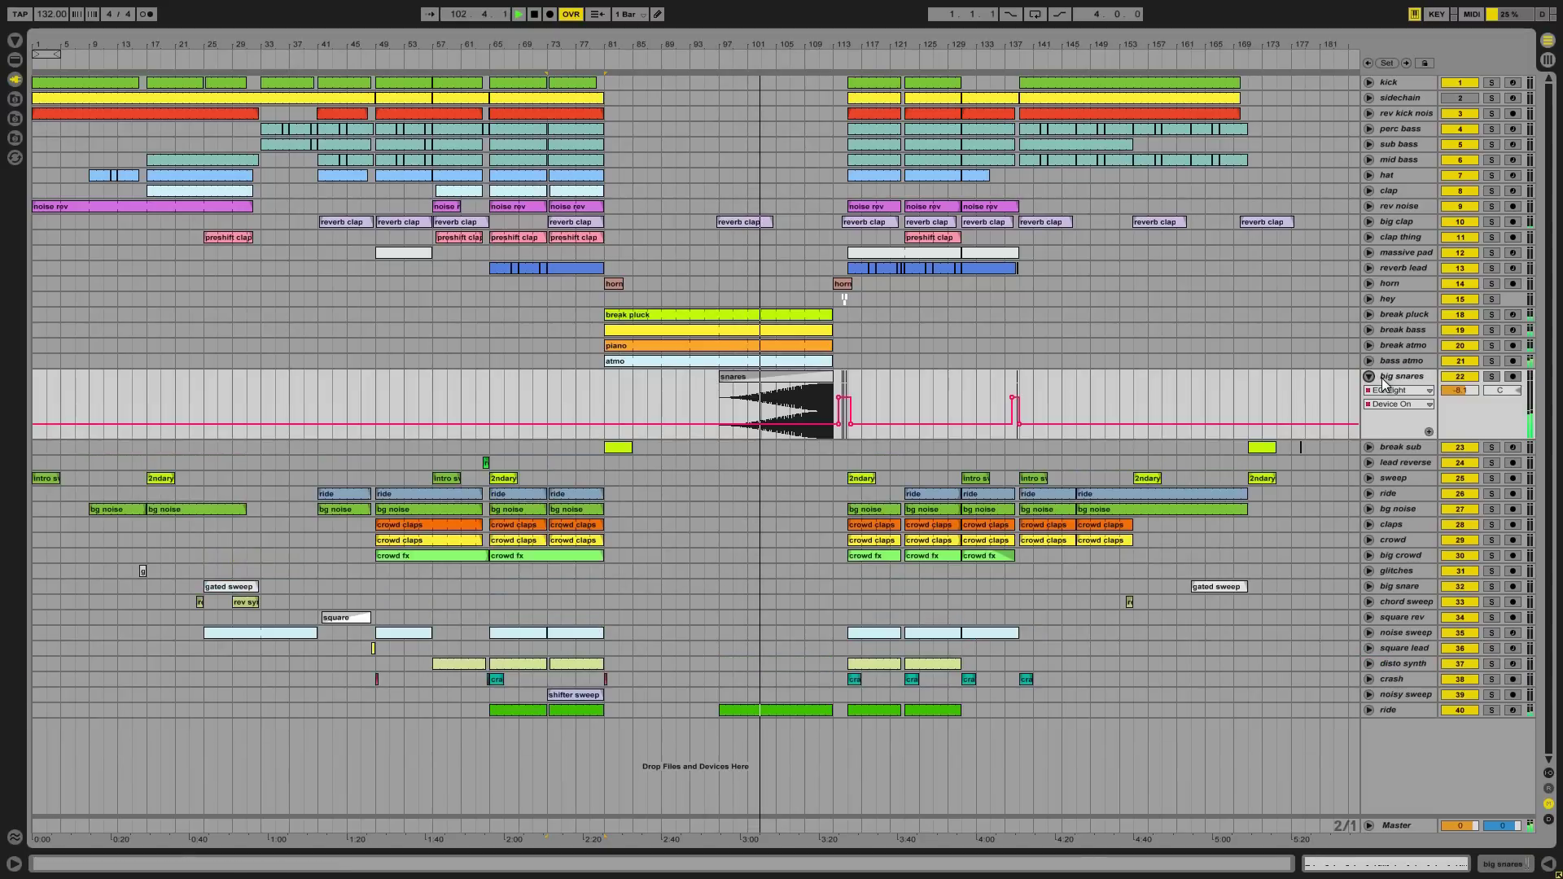
pyautogui.moveTo(804, 51); pyautogui.dragTo(803, 130)
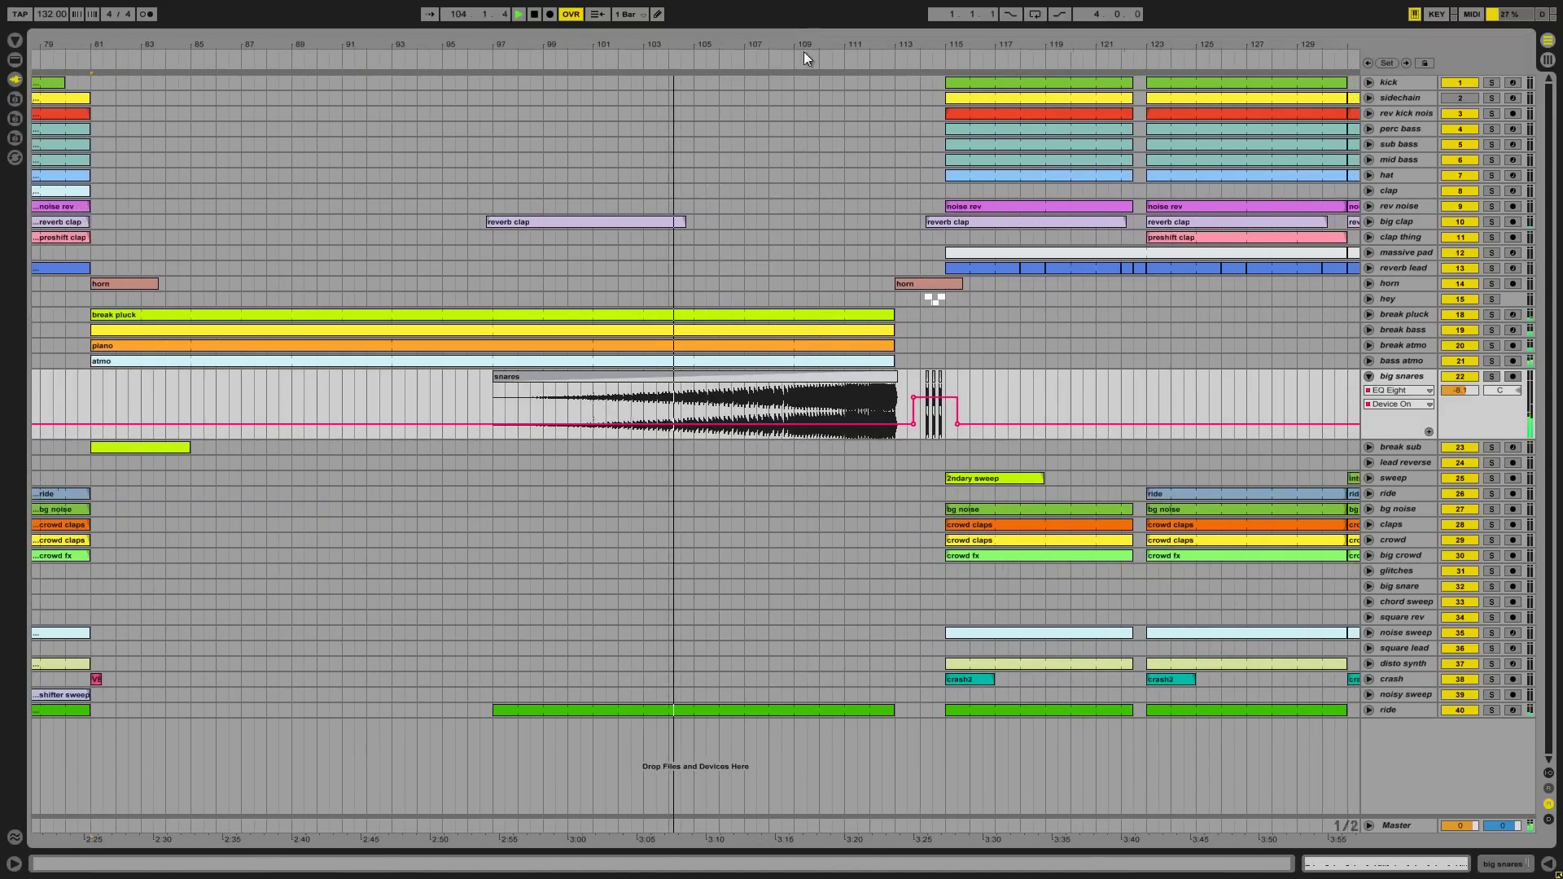
pyautogui.click(1368, 376)
pyautogui.moveTo(872, 46); pyautogui.dragTo(873, 40)
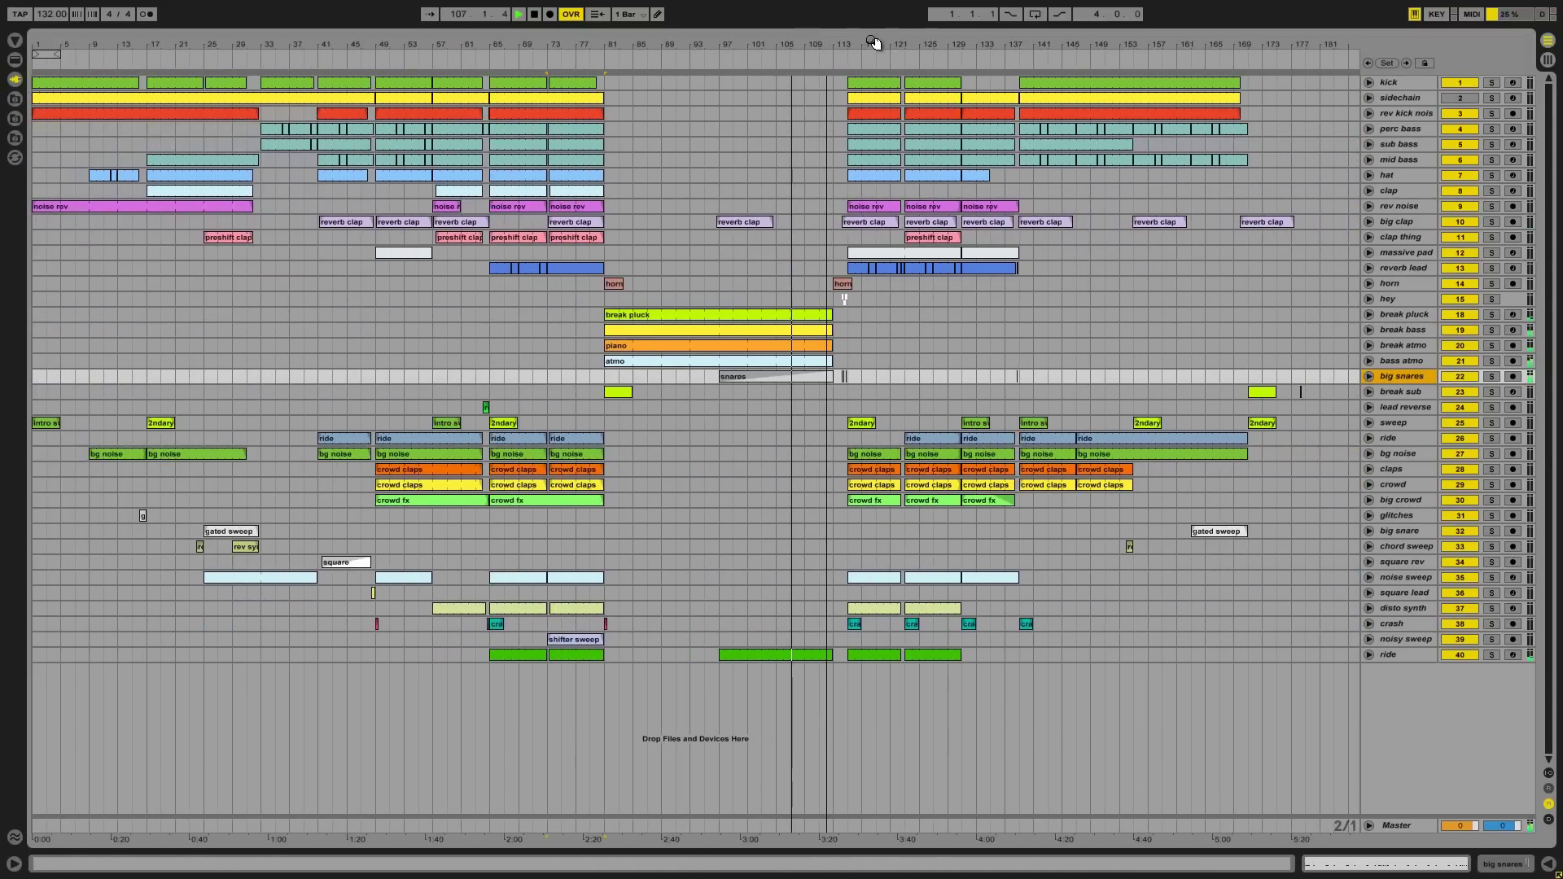
# Check the automation device choices of ride track 40 as the build-up plays, leaving the track folded.
pyautogui.click(1368, 655)
pyautogui.click(1400, 667)
pyautogui.click(1366, 651)
pyautogui.click(1369, 655)
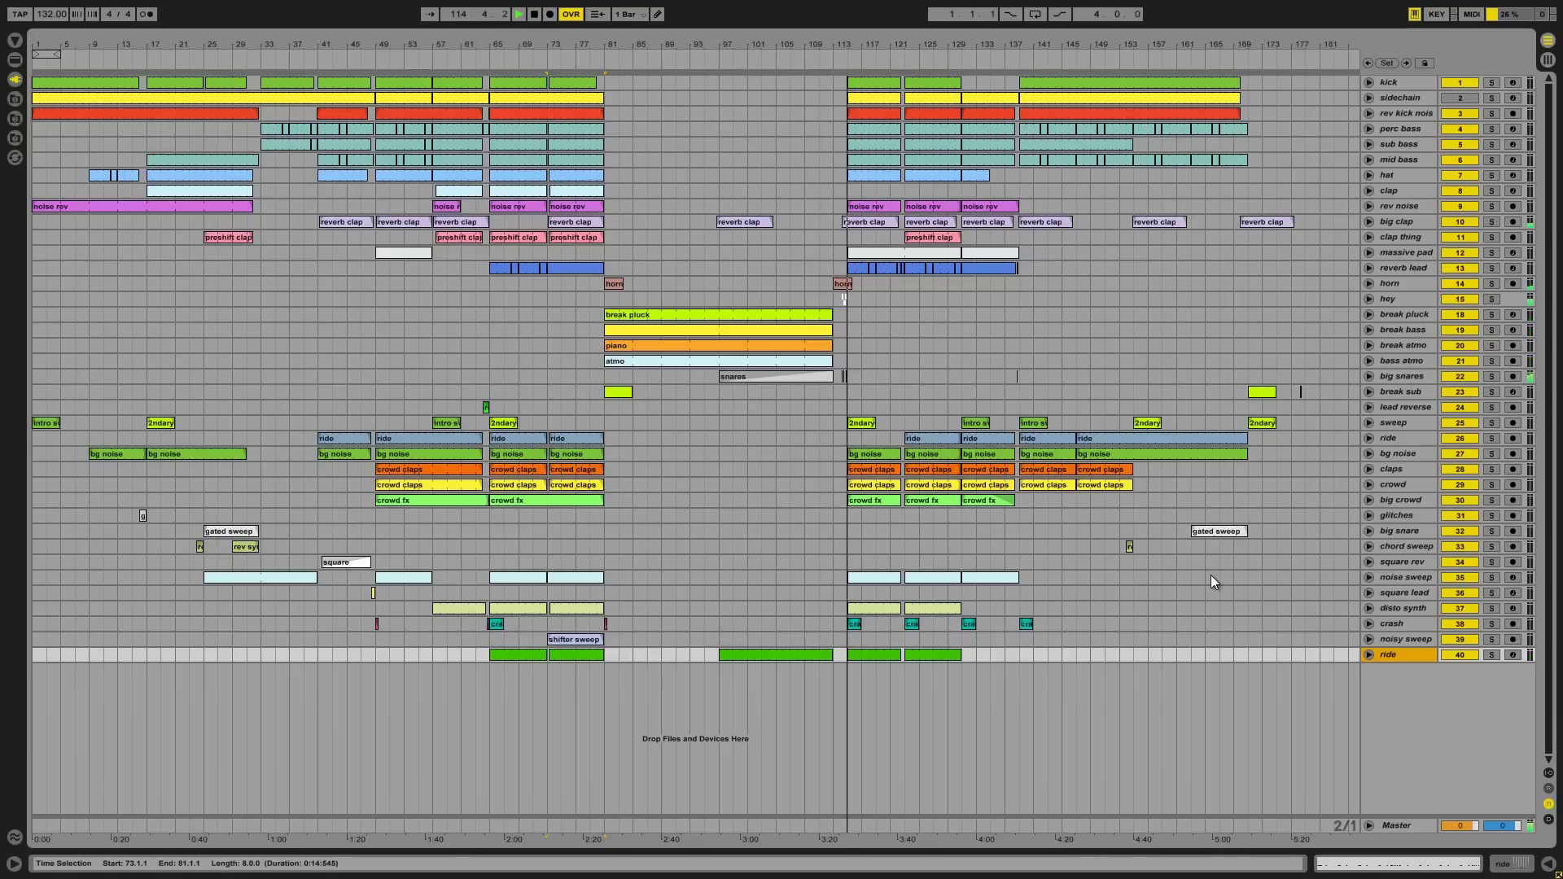
# Inspect the hey group's two subtracks and their clips just before bar 115 up close, and return to the overview.
pyautogui.click(1376, 301)
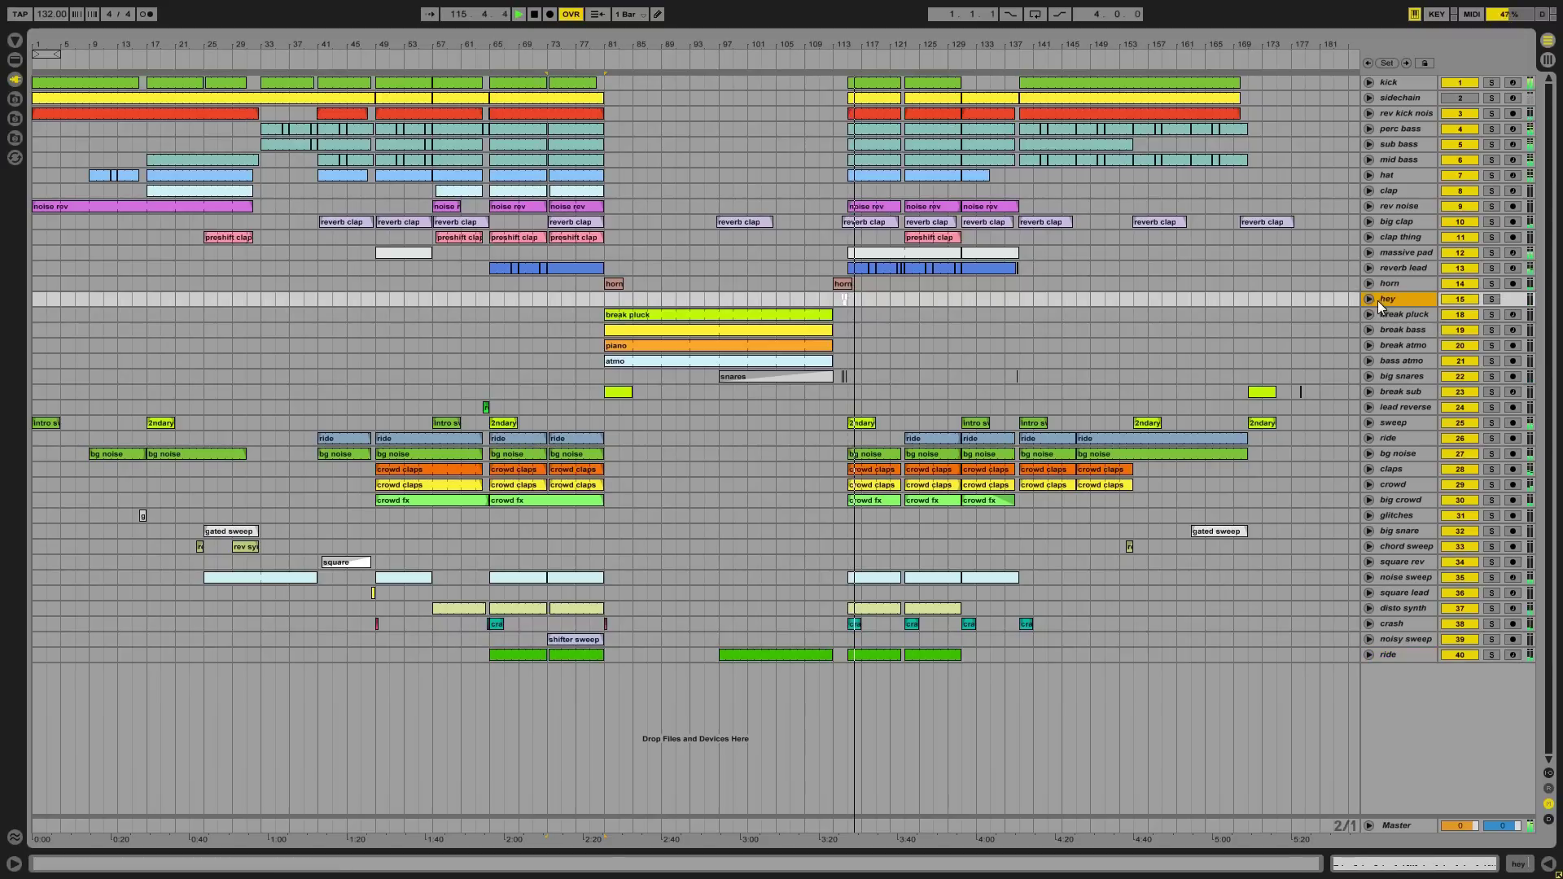
pyautogui.moveTo(855, 48); pyautogui.dragTo(875, 69)
pyautogui.click(1369, 298)
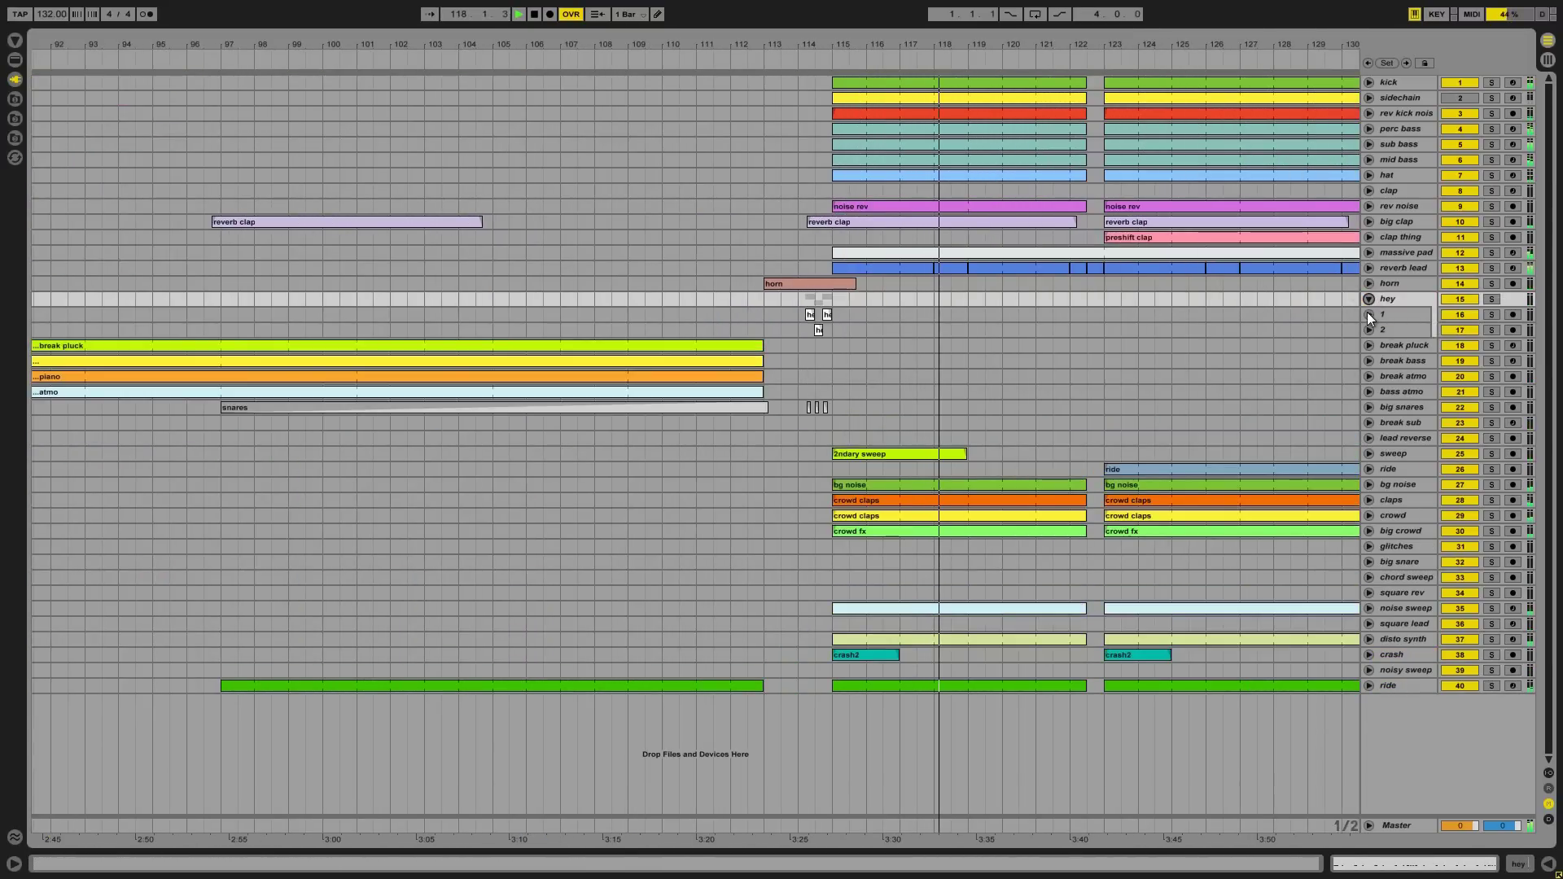
pyautogui.click(1368, 314)
pyautogui.click(1367, 384)
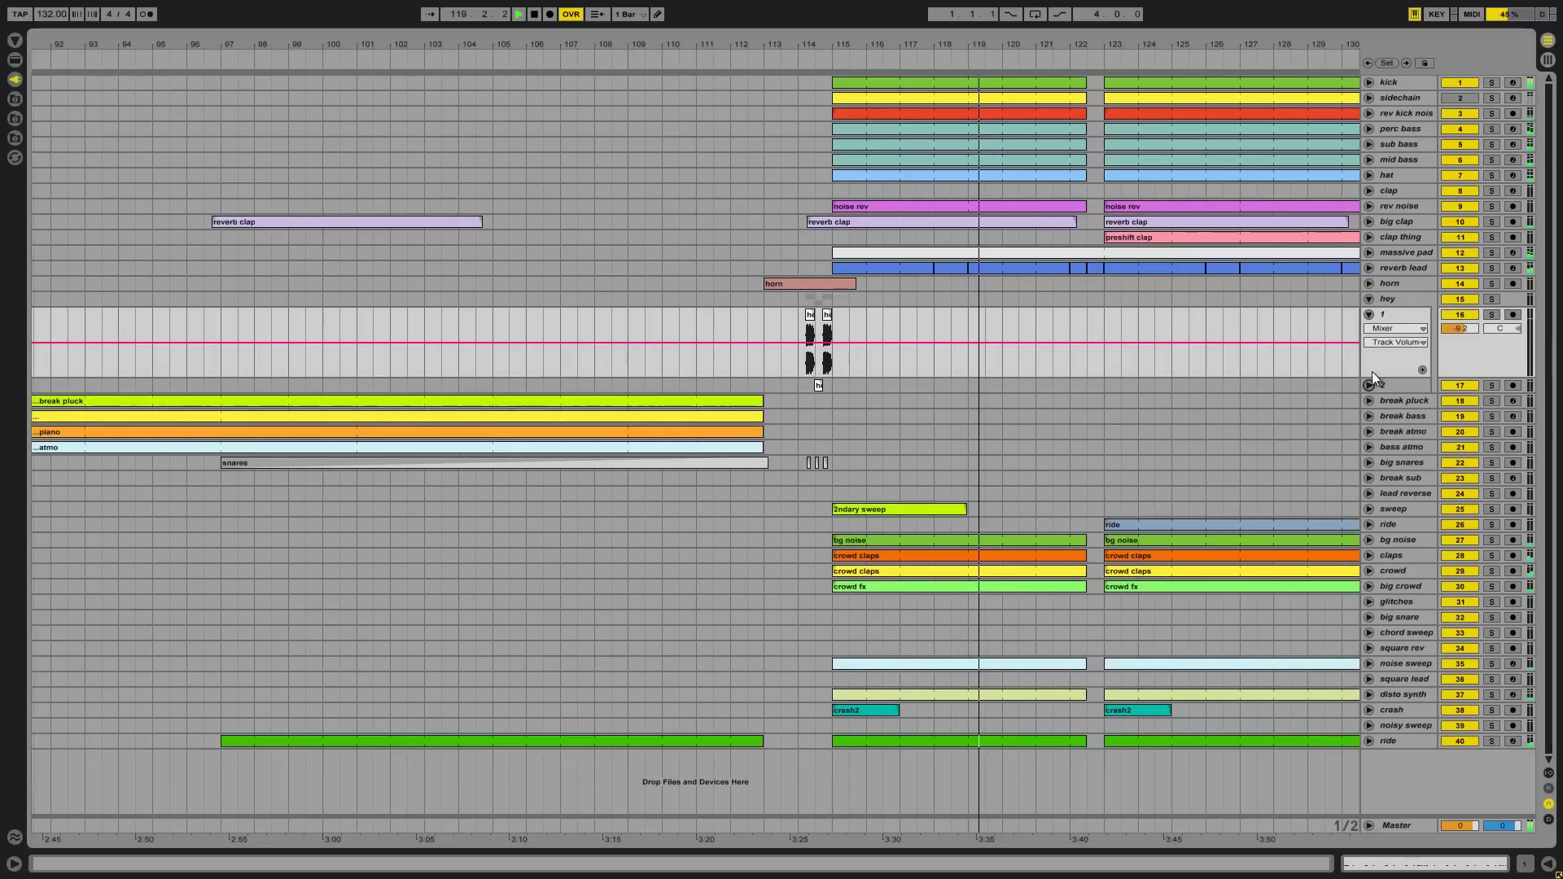
pyautogui.click(1368, 311)
pyautogui.click(1397, 299)
pyautogui.moveTo(961, 46); pyautogui.dragTo(957, 43)
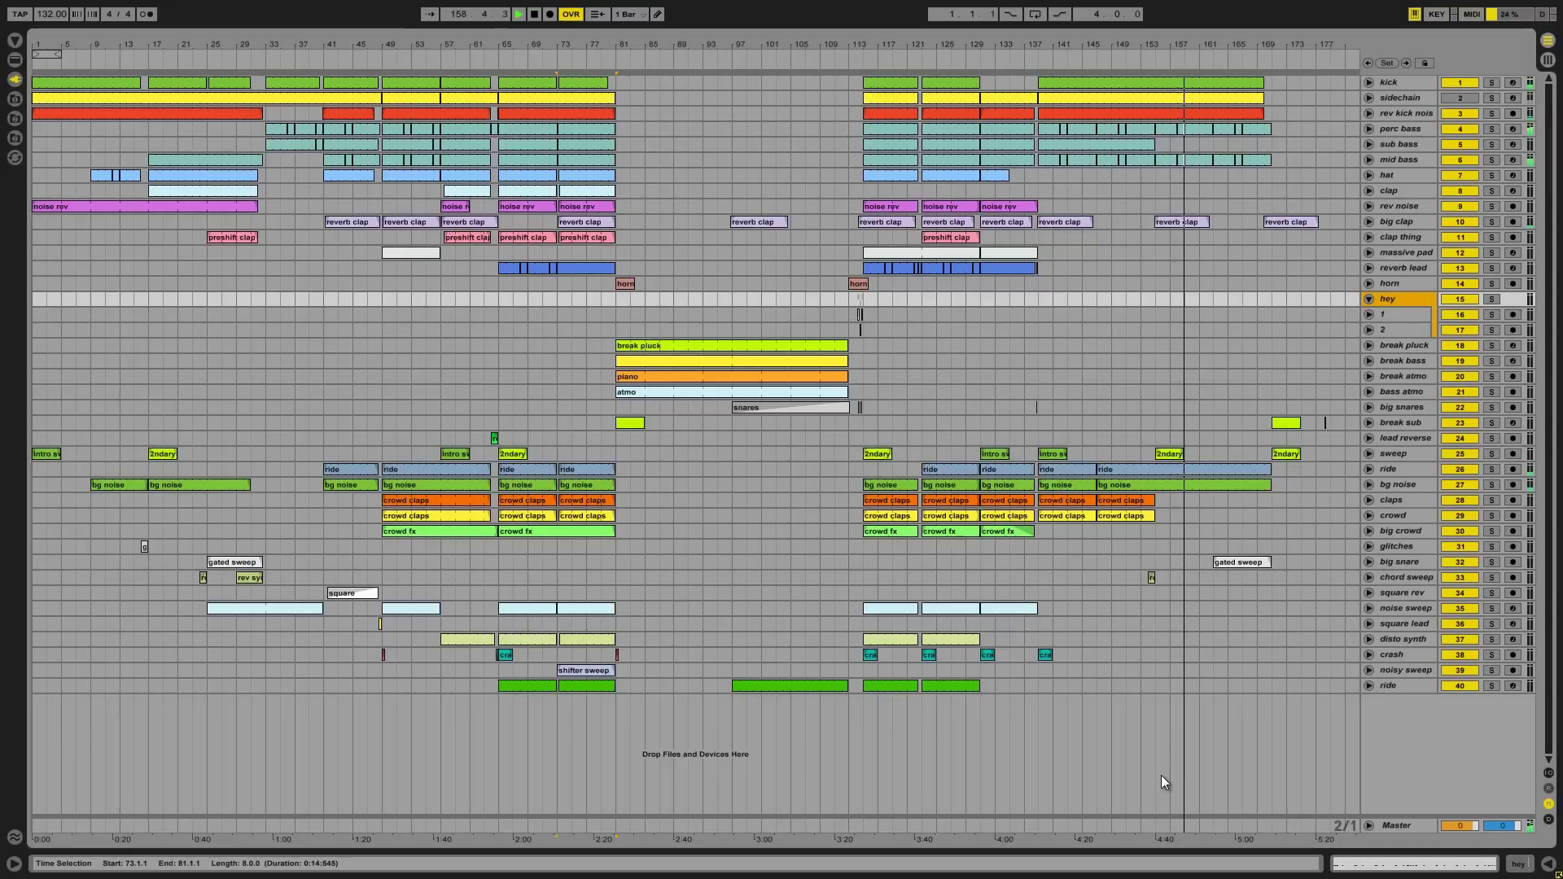
# Unfold the kick track to check its Ve Sustain automation in the outro, and fold it again.
pyautogui.click(1368, 82)
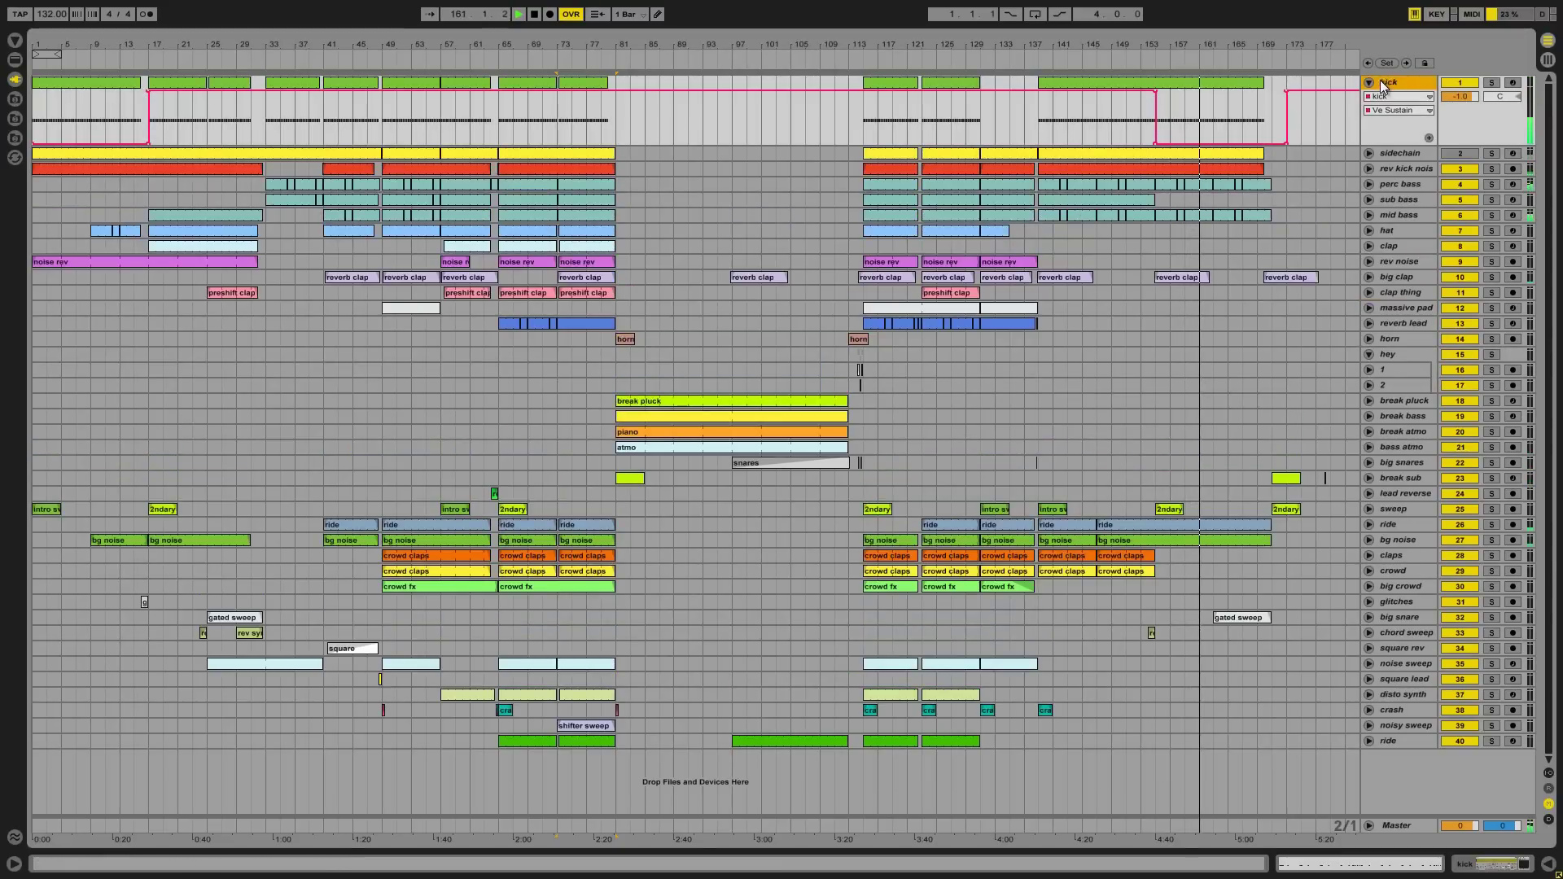
pyautogui.click(1390, 95)
pyautogui.click(1394, 96)
pyautogui.click(1394, 96)
pyautogui.click(1393, 96)
pyautogui.click(1369, 82)
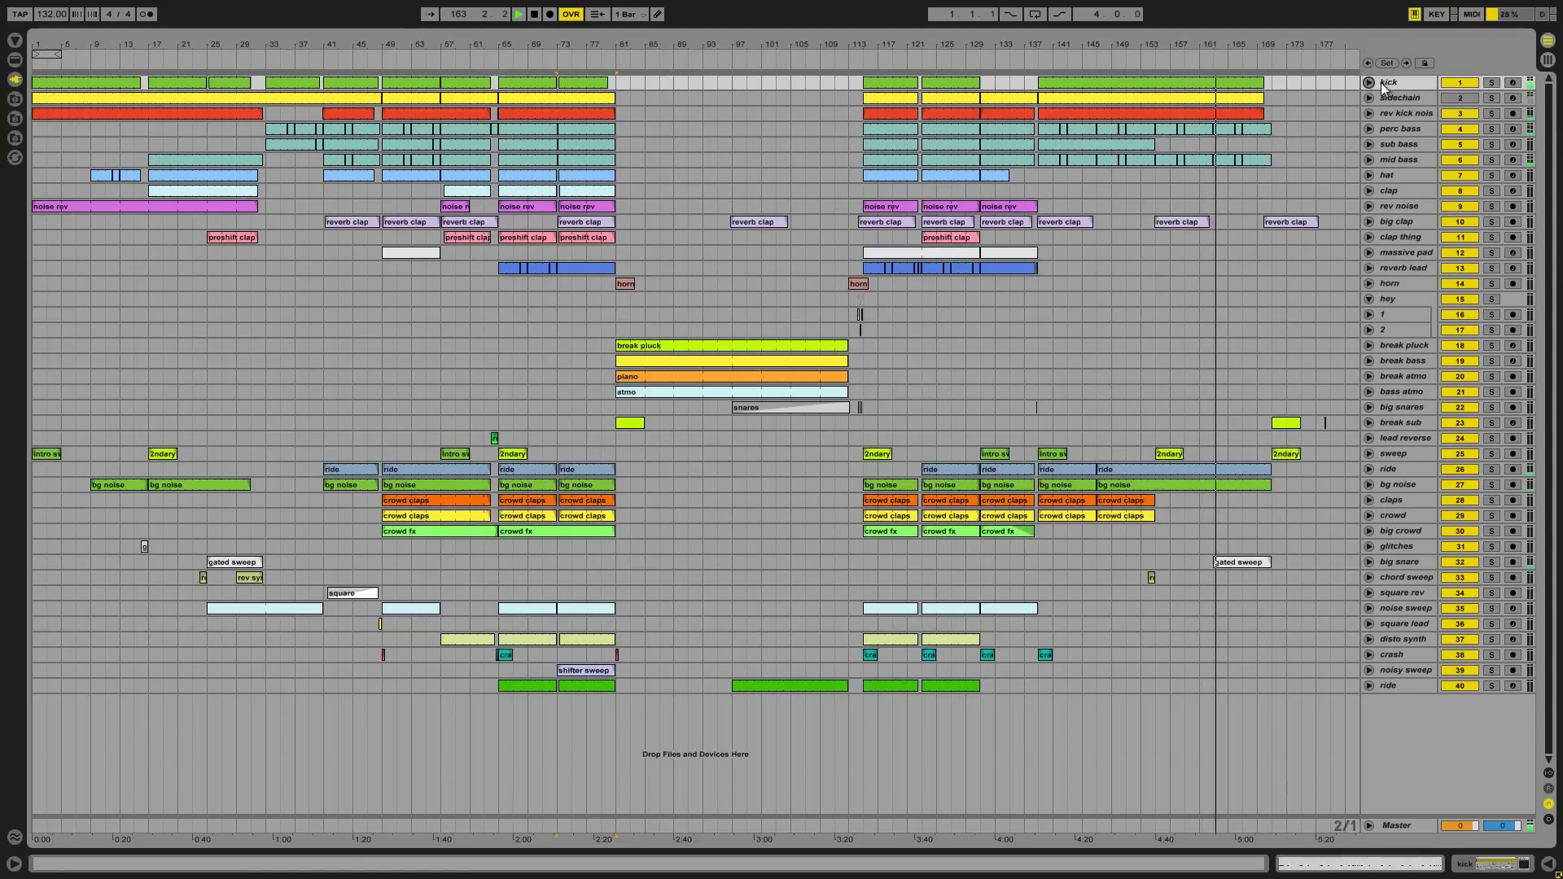
# Check the perc bass Auto Filter Frequency automation and the mid bass FabFilter Volcano 2 automation, and fold both tracks.
pyautogui.click(1368, 128)
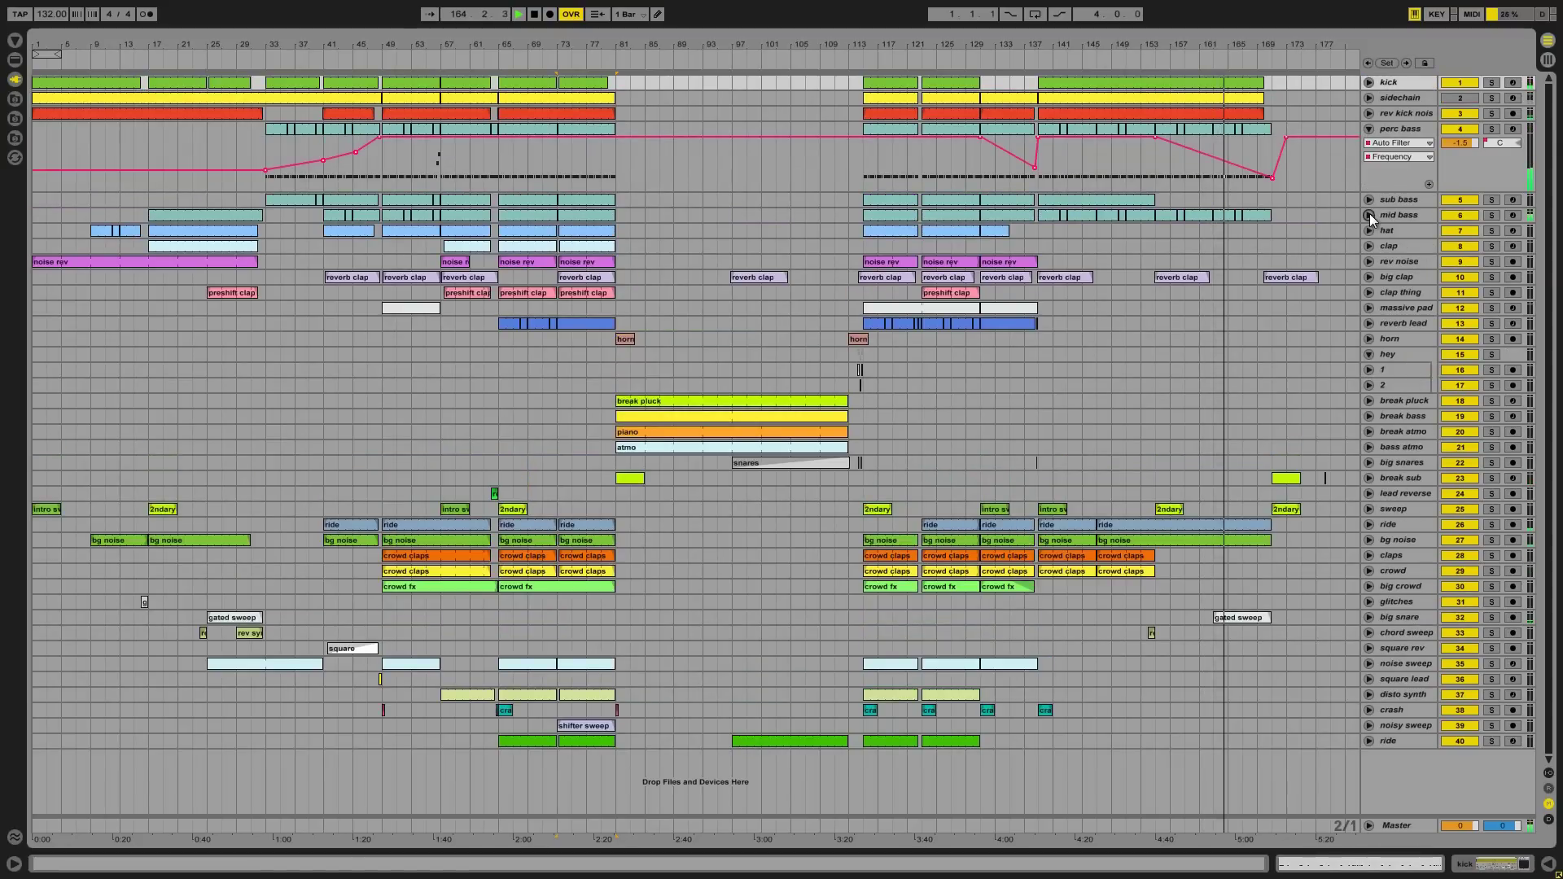
pyautogui.click(1369, 215)
pyautogui.click(1390, 230)
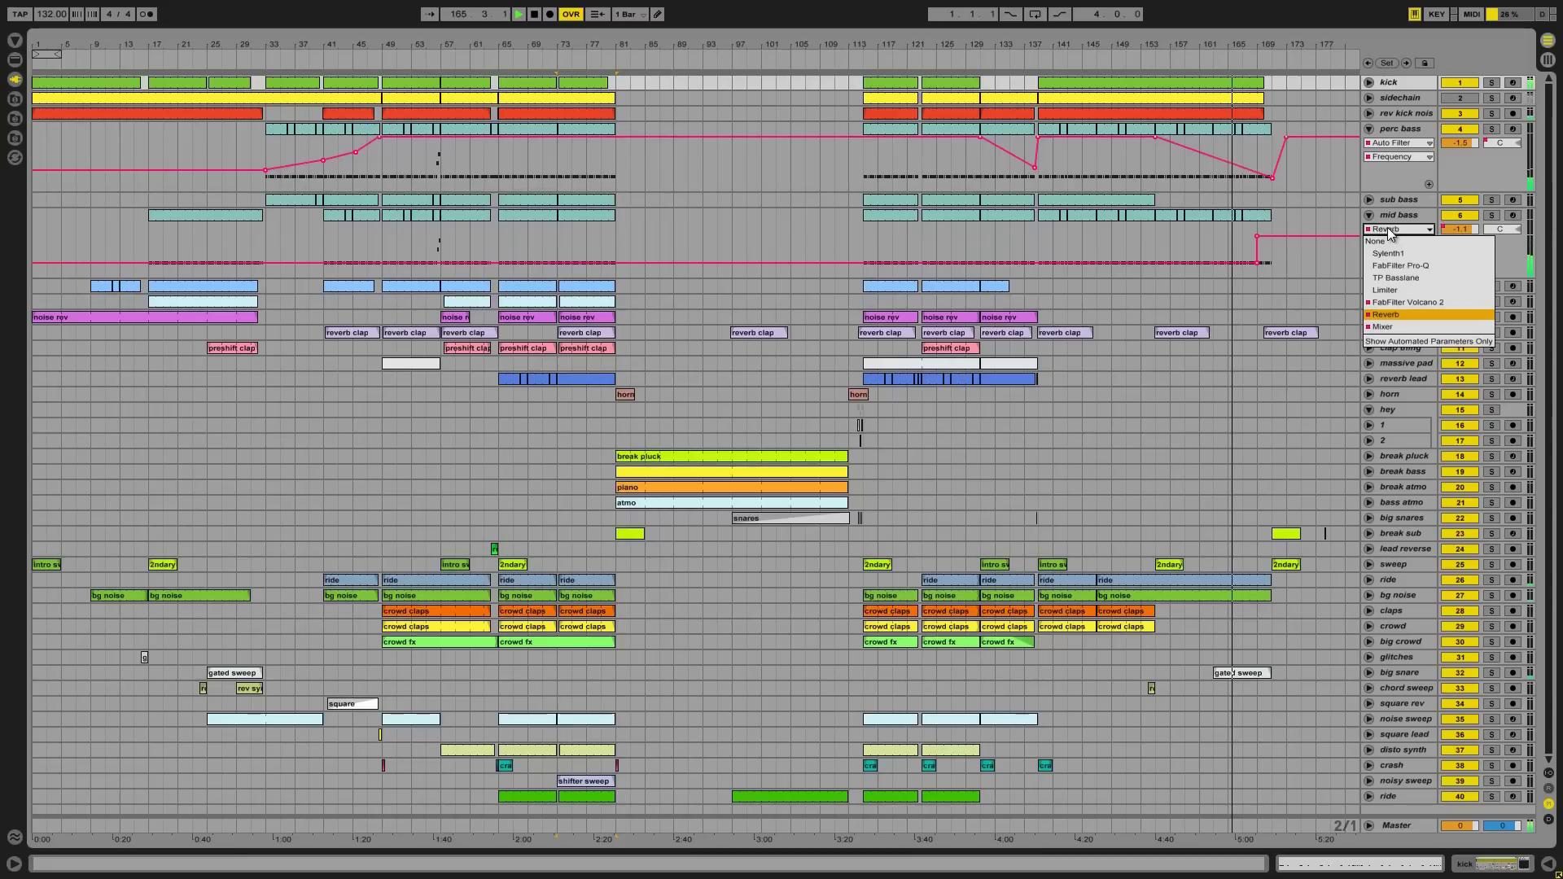
pyautogui.click(1405, 303)
pyautogui.click(1392, 244)
pyautogui.click(1392, 246)
pyautogui.click(1369, 215)
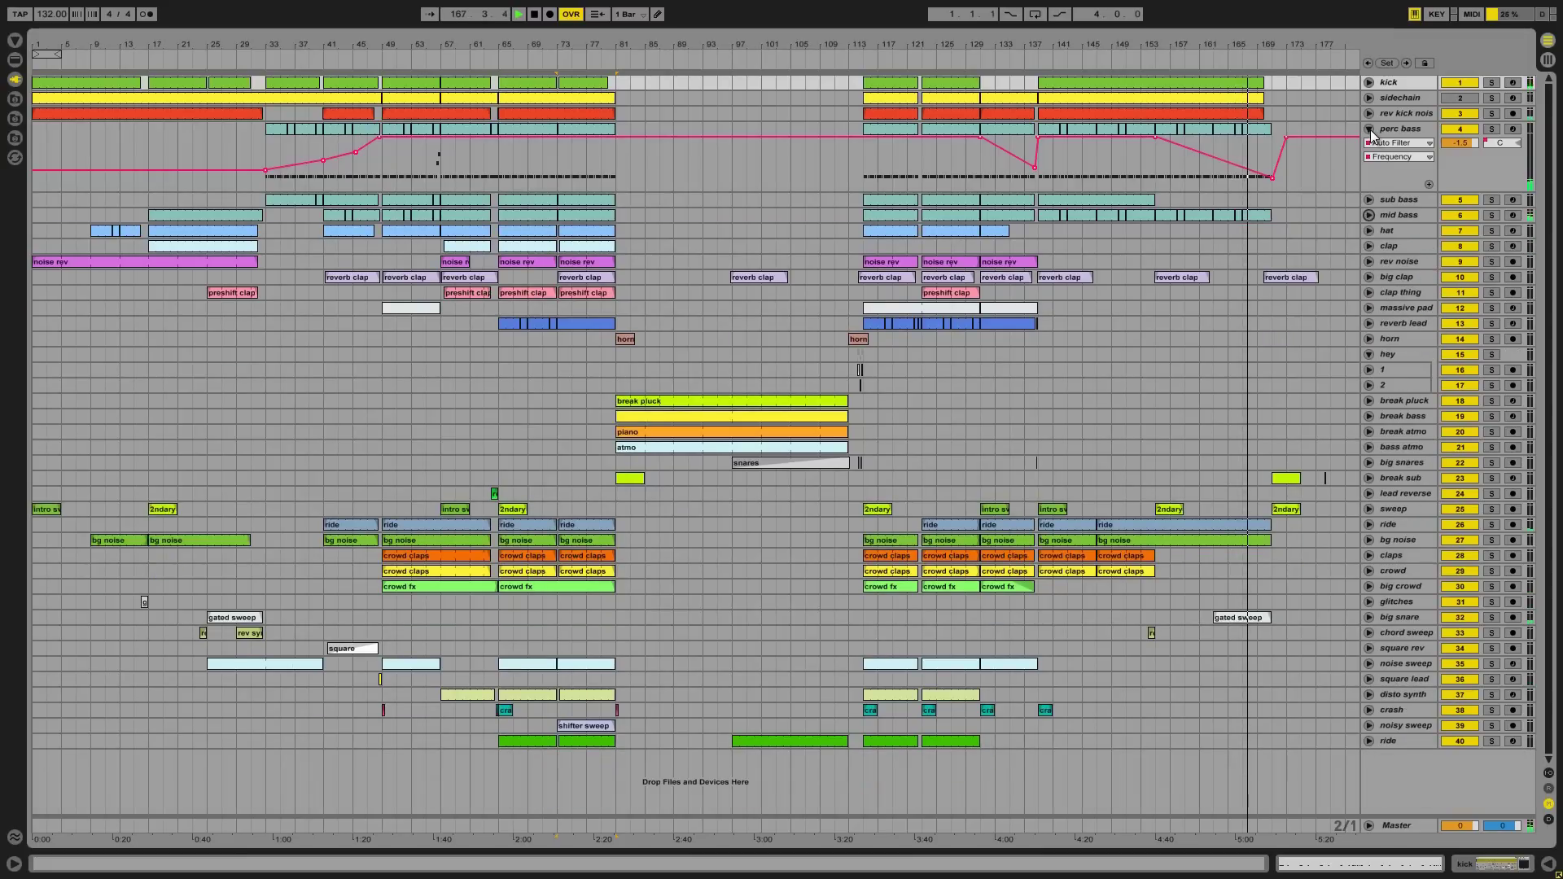
pyautogui.click(1369, 129)
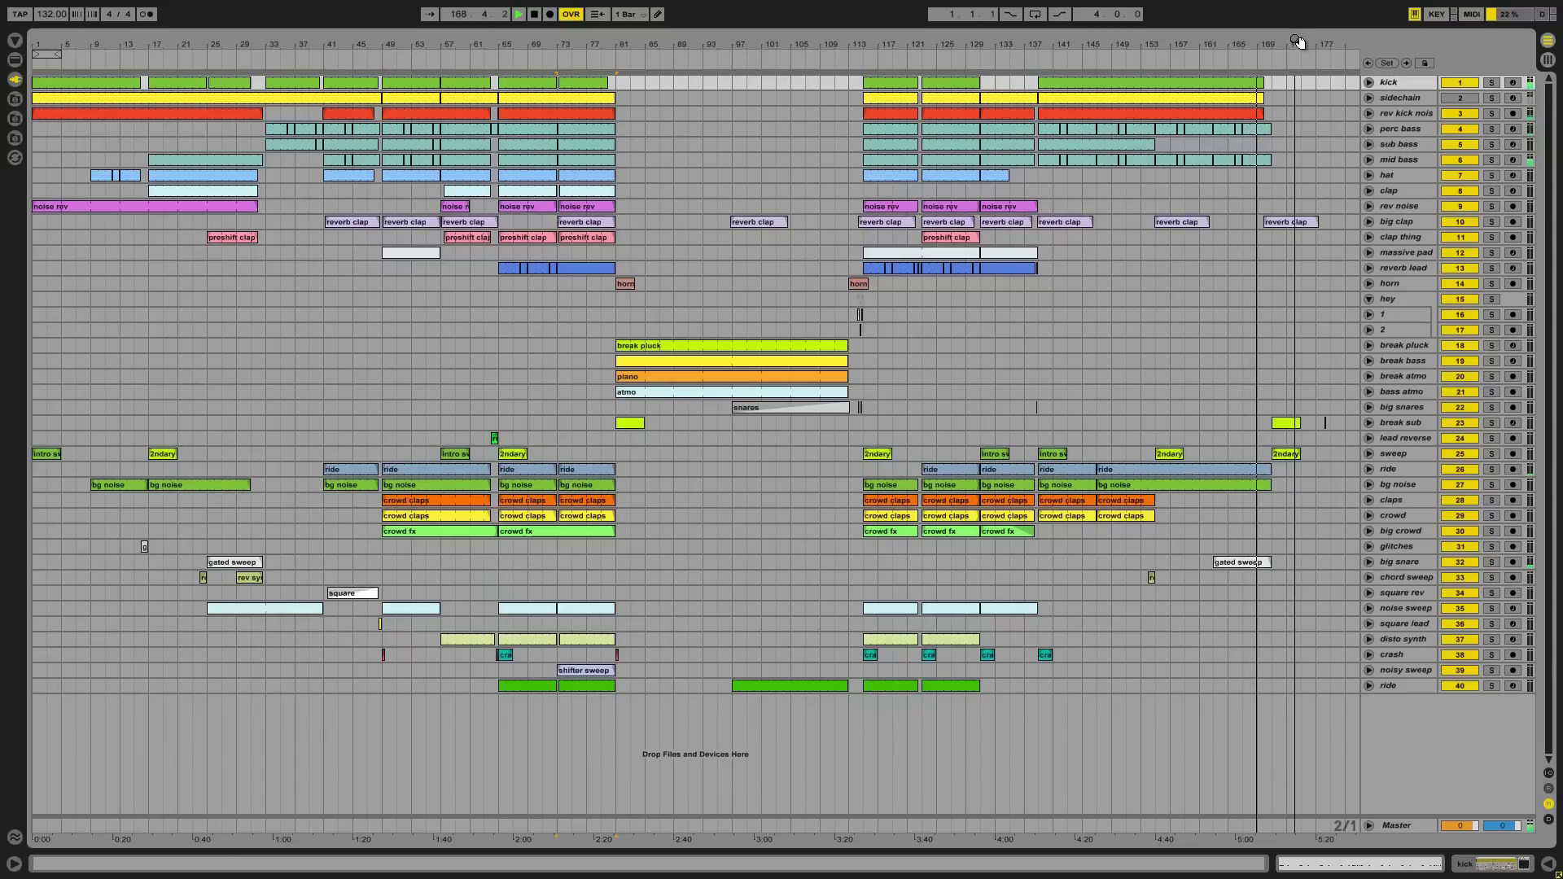